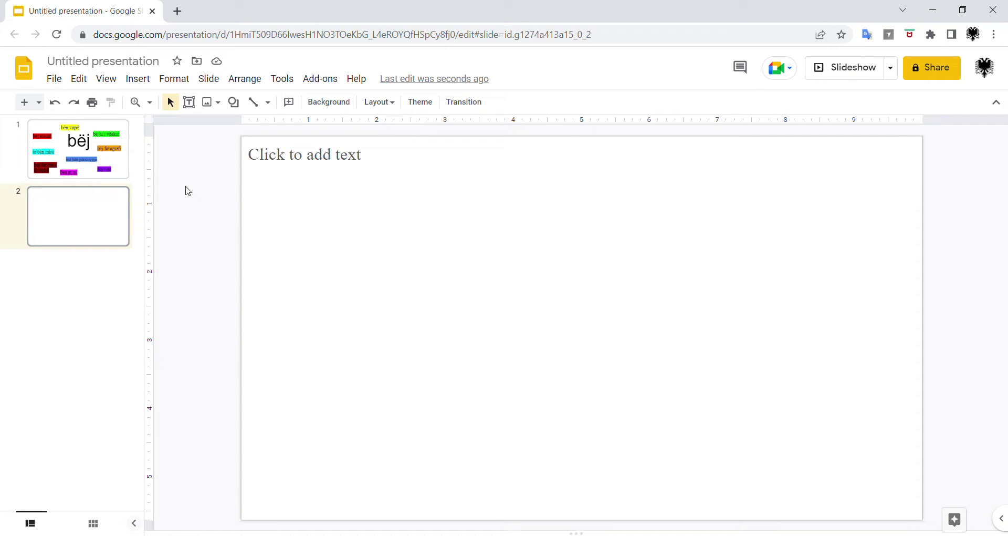
# Type the present conjugation 'bëj, bën, bën, bëjmë, bëni, bëjnë' in slide 2's text box.
pyautogui.click(95, 202)
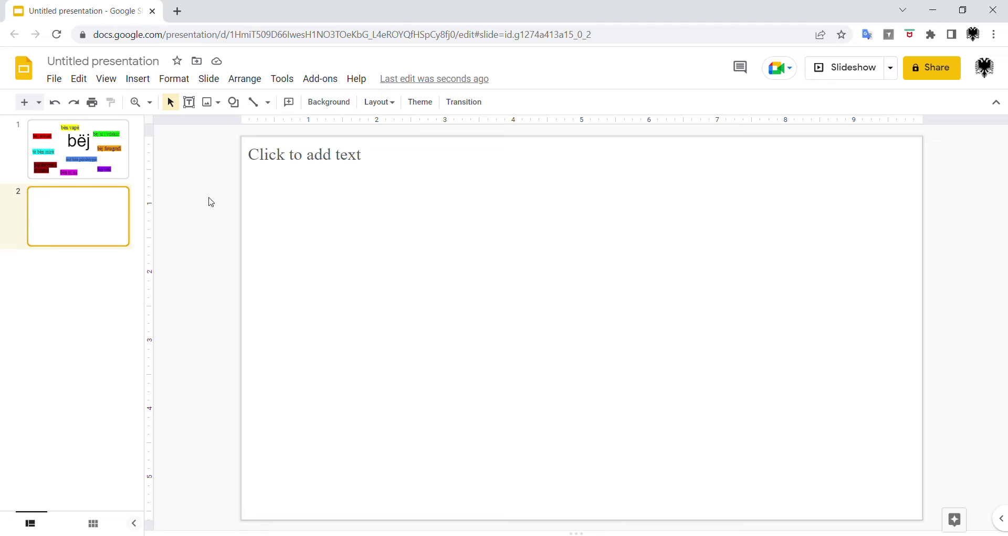
pyautogui.click(294, 177)
pyautogui.write('e')
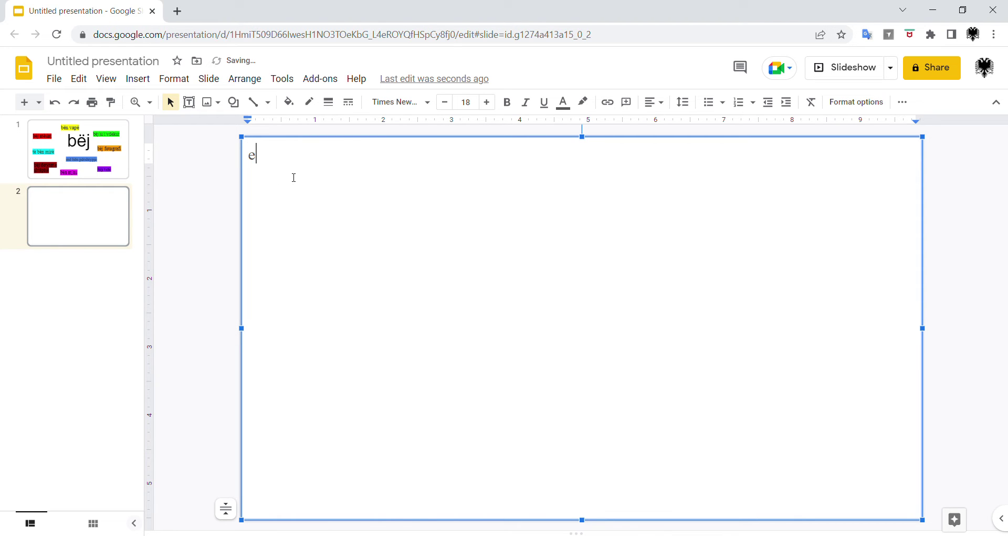
pyautogui.press('BackSpace')
pyautogui.write('ë')
pyautogui.doubleClick(256, 164)
pyautogui.press('BackSpace')
pyautogui.write('bëj, bën, bën, bë')
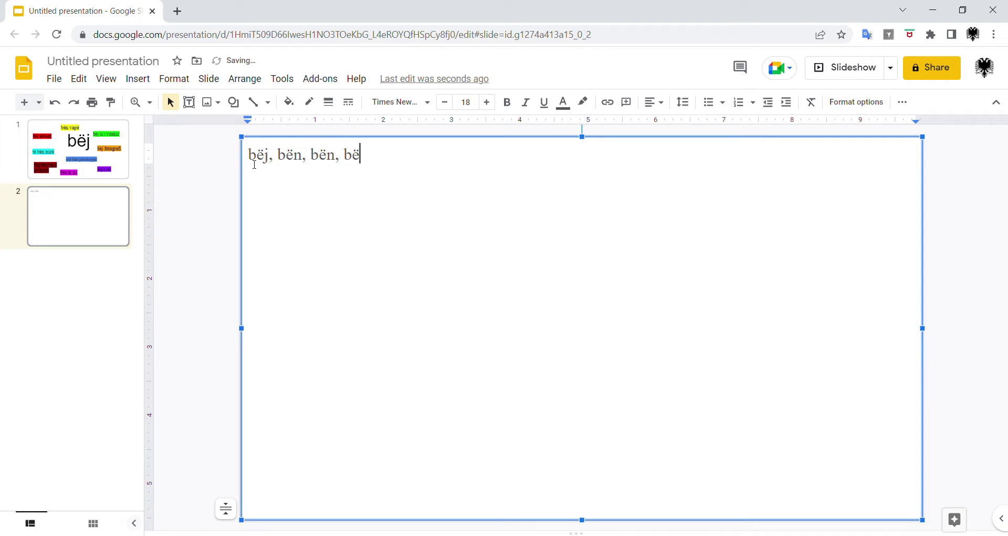
pyautogui.write('jmë, bëni, bëjnë')
pyautogui.press('Home')
pyautogui.press('Return')
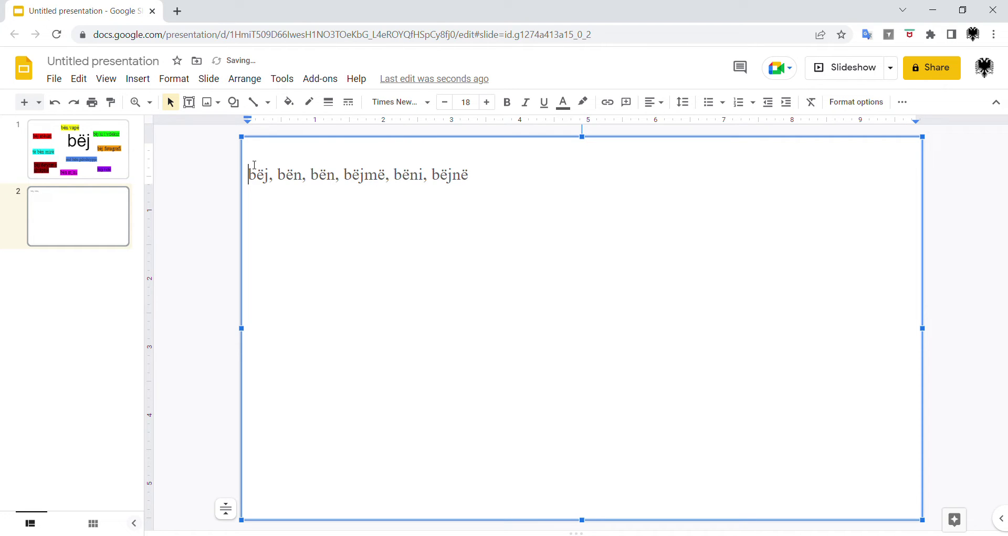
pyautogui.press('BackSpace')
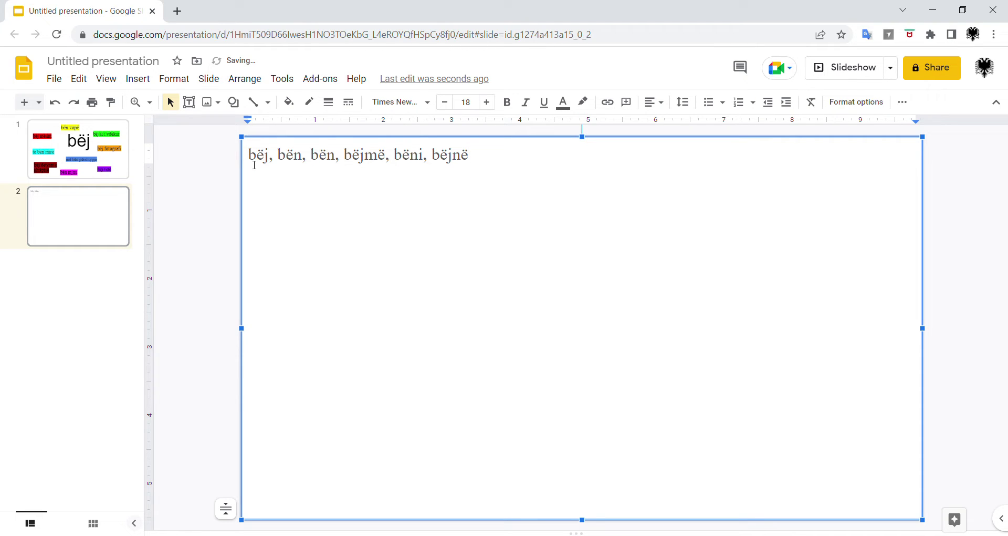
# Add the past forms 'bëra, bëre, bëri, bëmë, bëtë, bënë' on a second line.
pyautogui.press('End')
pyautogui.press('Return')
pyautogui.write('bëra,')
pyautogui.hotkey('ctrl', 'z')
pyautogui.write('bëre')
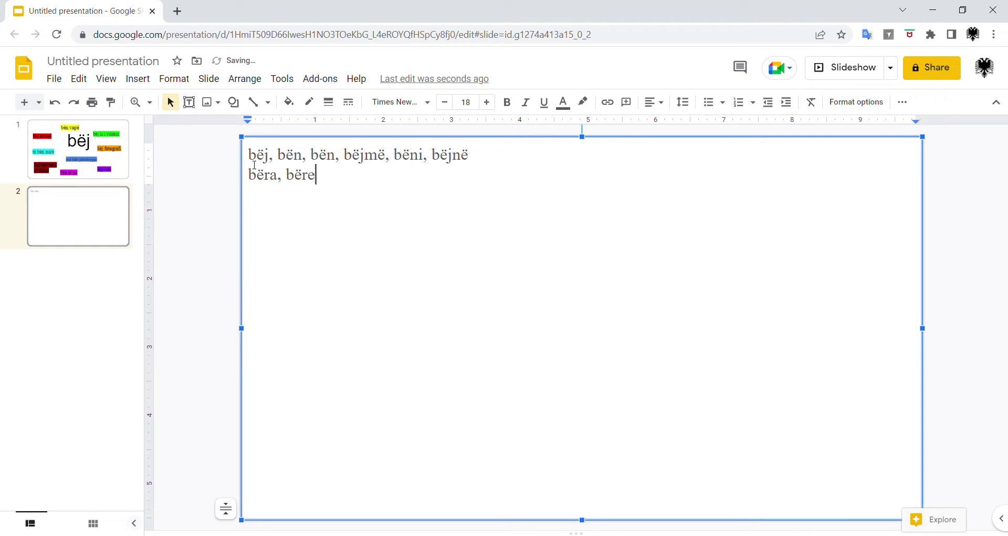
pyautogui.write(', bëri, bëmë, bëtë')
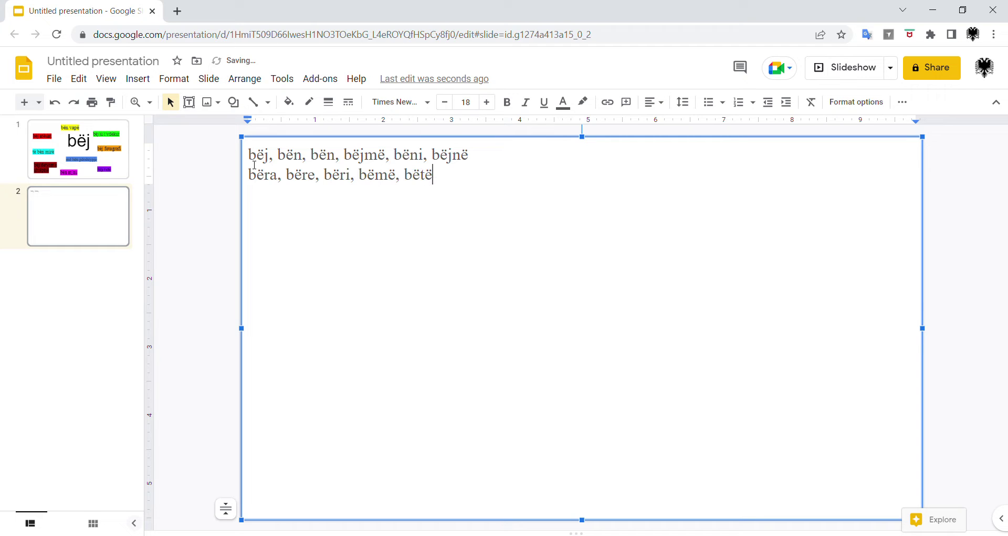
pyautogui.write(', bënë')
# Begin the perfect form 'kam b…' on a third line.
pyautogui.press('Return')
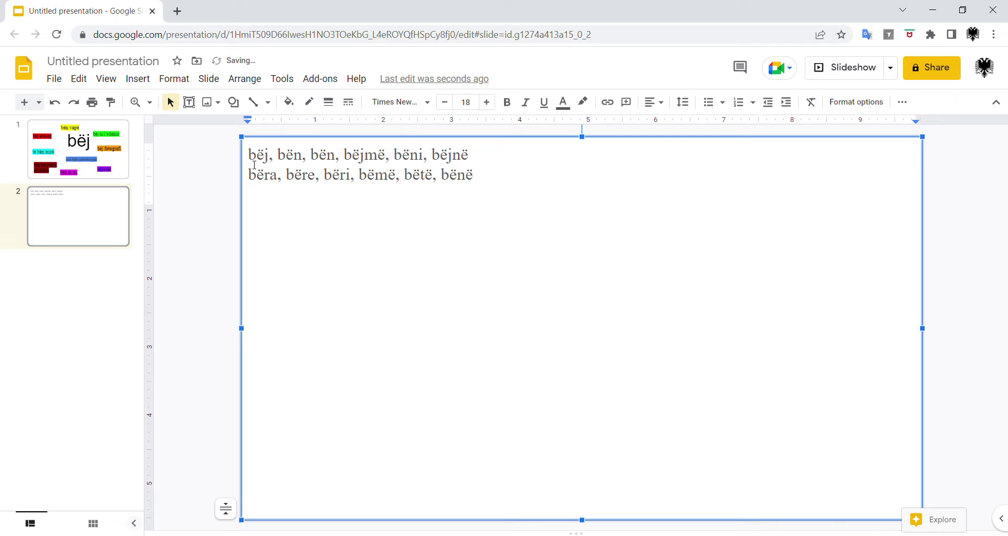
pyautogui.write('kam bv')
pyautogui.press('BackSpace')
pyautogui.hotkey('ctrl', 'b')
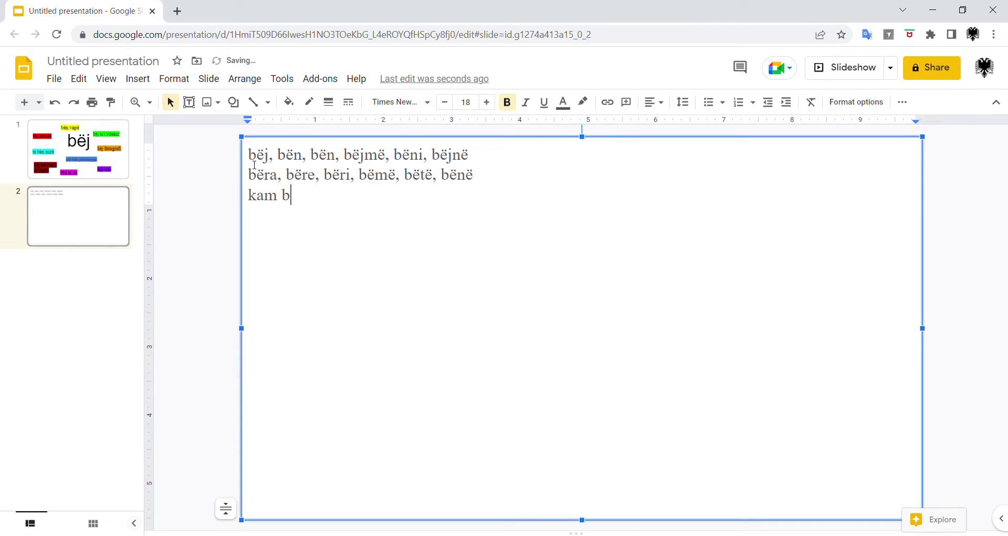
pyautogui.hotkey('ctrl', 'b')
# Finish 'kam bërë' and add the line 'bëj detyrat e shtëpisë / drekë/ darkë/'.
pyautogui.write('ërë')
pyautogui.press('Return')
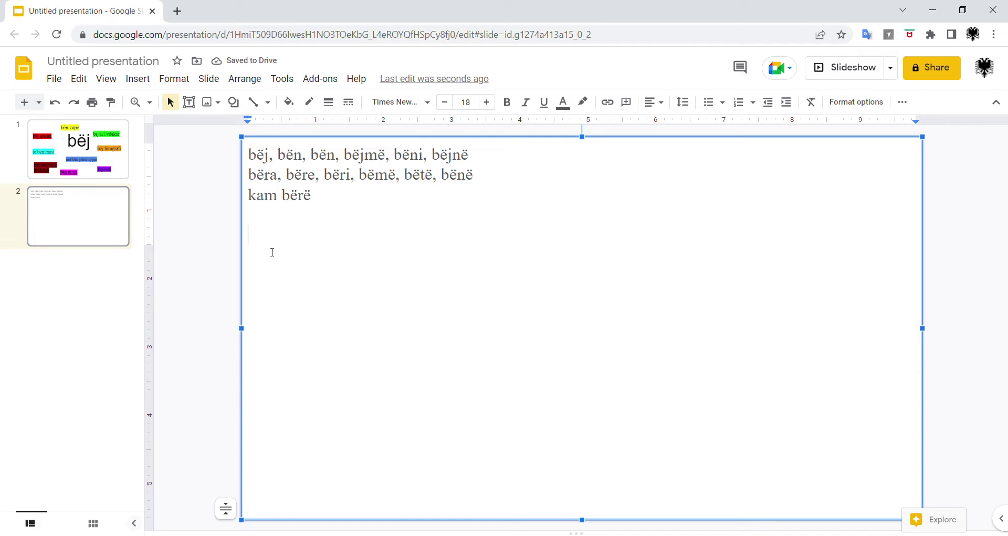
pyautogui.write('bëj dety')
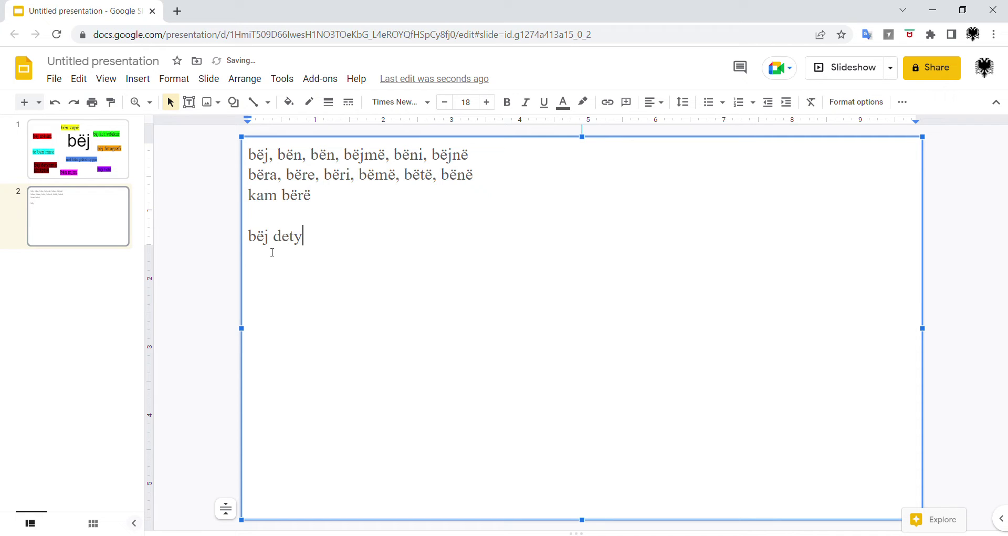
pyautogui.write('rat e shët')
pyautogui.press('BackSpace')
pyautogui.press('BackSpace')
pyautogui.write('tëpisë ')
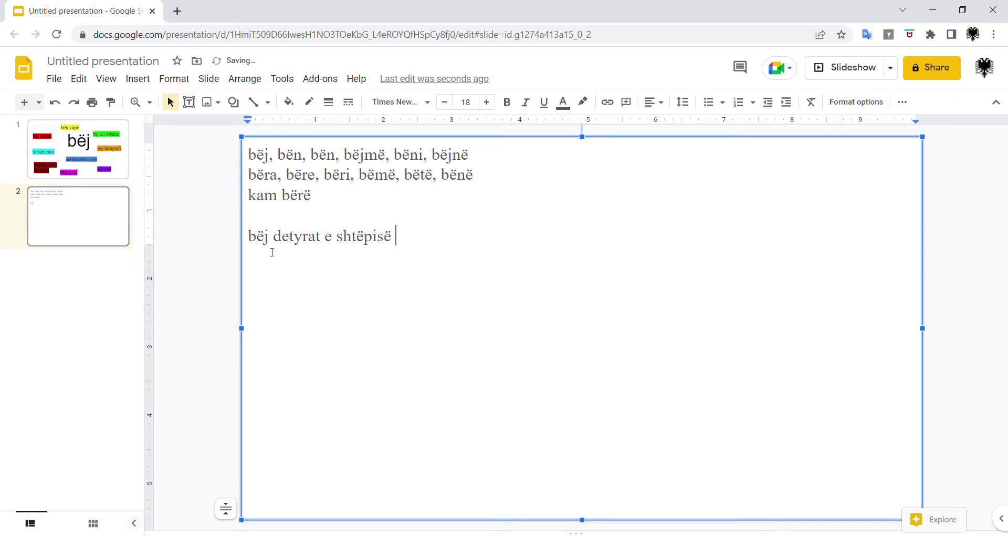
pyautogui.write('/ drekë/ d')
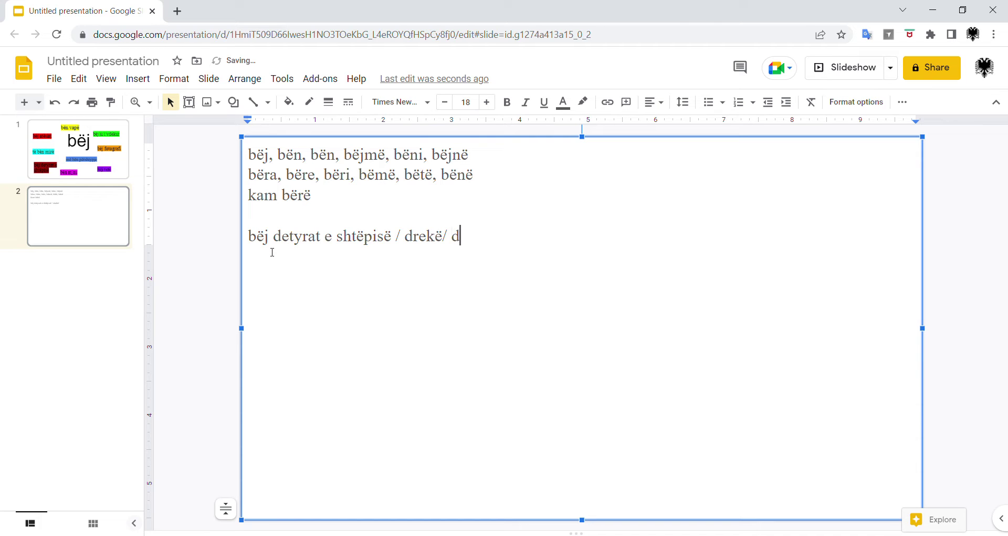
pyautogui.write('arkë/')
pyautogui.press('Return')
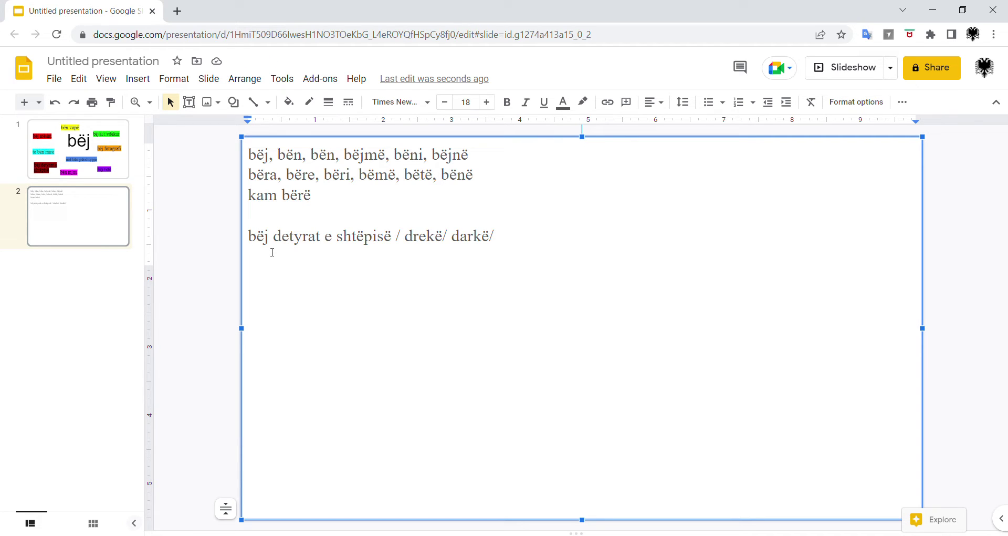
# Add the lowercase line 'bën ftohtë/ nxehtë/ vapë/ ngrohtë...' and start a fresh line.
pyautogui.write('bën')
pyautogui.press('BackSpace')
pyautogui.write('n')
pyautogui.press('BackSpace')
pyautogui.write('ftog')
pyautogui.press('BackSpace')
pyautogui.write('htë/ nxeh')
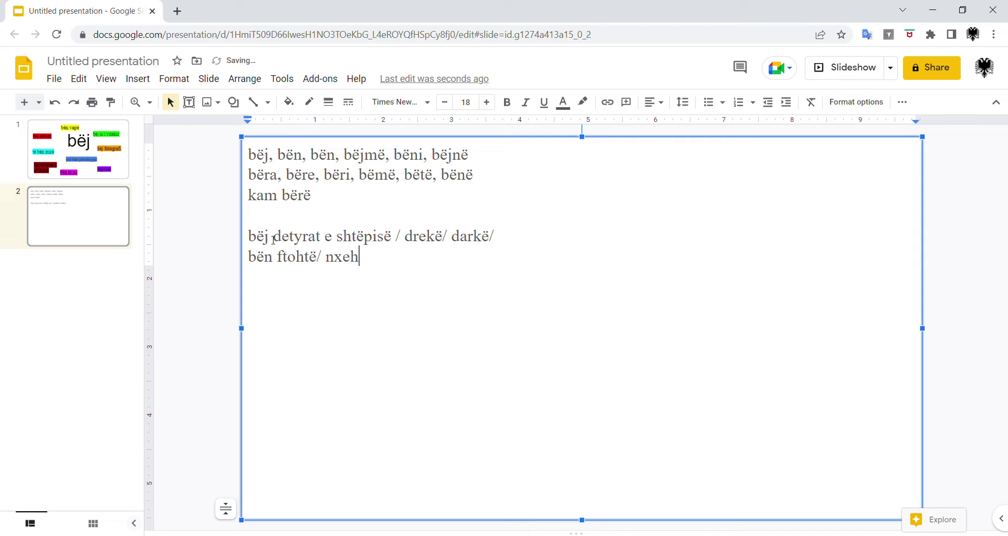
pyautogui.write('të/ vapë/ n')
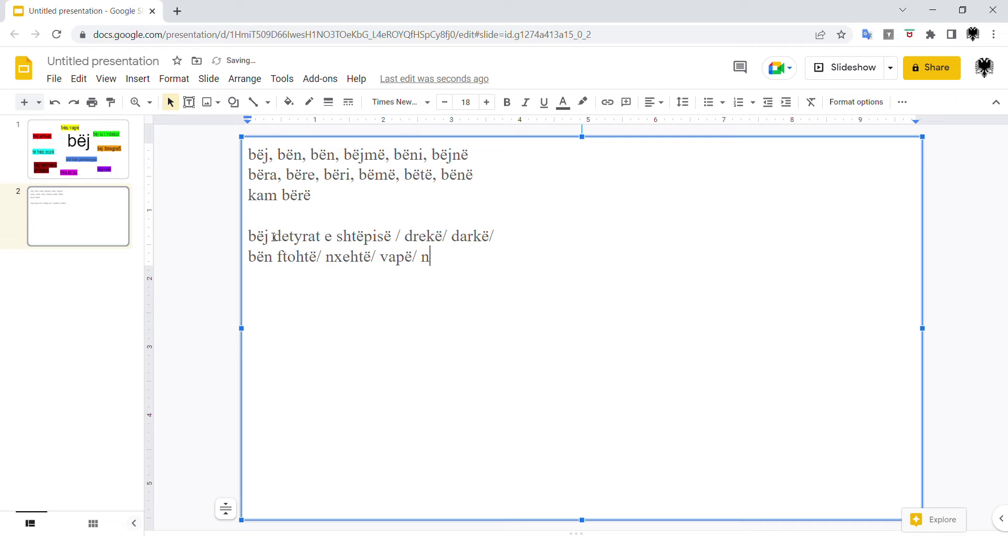
pyautogui.write('grohtë...')
pyautogui.press('Return')
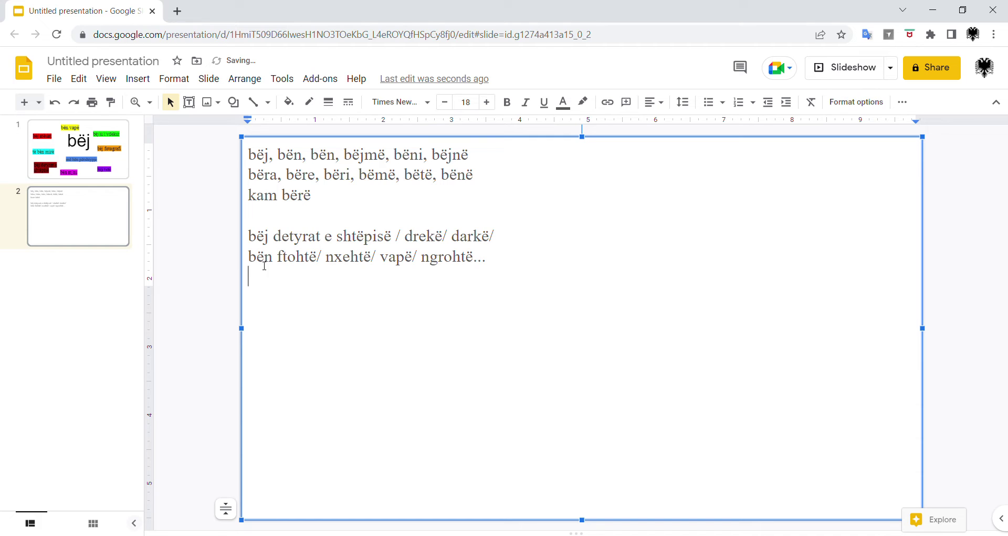
# Write the photo line 'bëj një fotografi/// më bëj një foto(grafi)'.
pyautogui.moveTo(248, 257); pyautogui.dragTo(306, 257)
pyautogui.click(305, 258)
pyautogui.press('Down')
pyautogui.press('Up')
pyautogui.hotkey('ctrl', 'Right')
pyautogui.hotkey('ctrl', 'shift', 'Left')
pyautogui.press('Down')
pyautogui.write('bëj një fot')
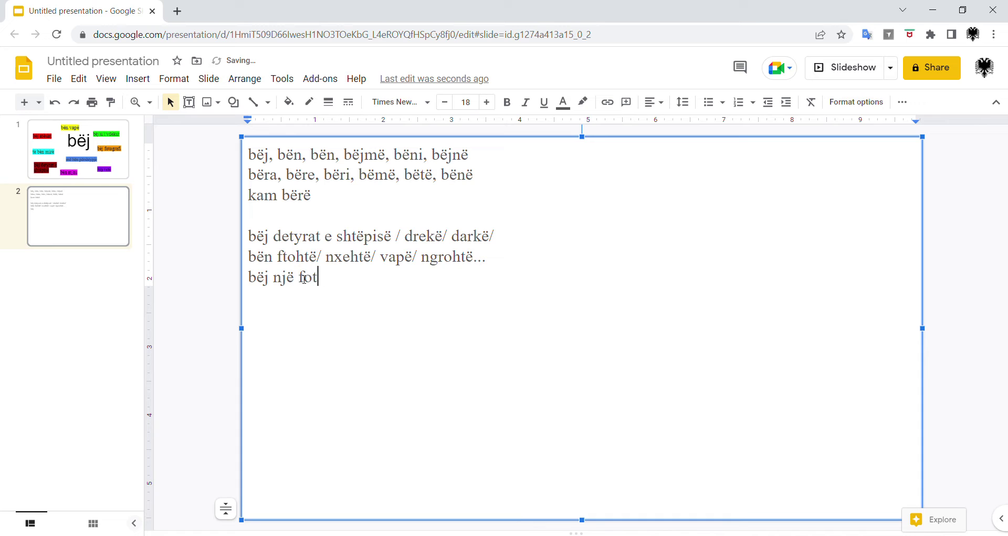
pyautogui.write('ografi/// më bëj njv')
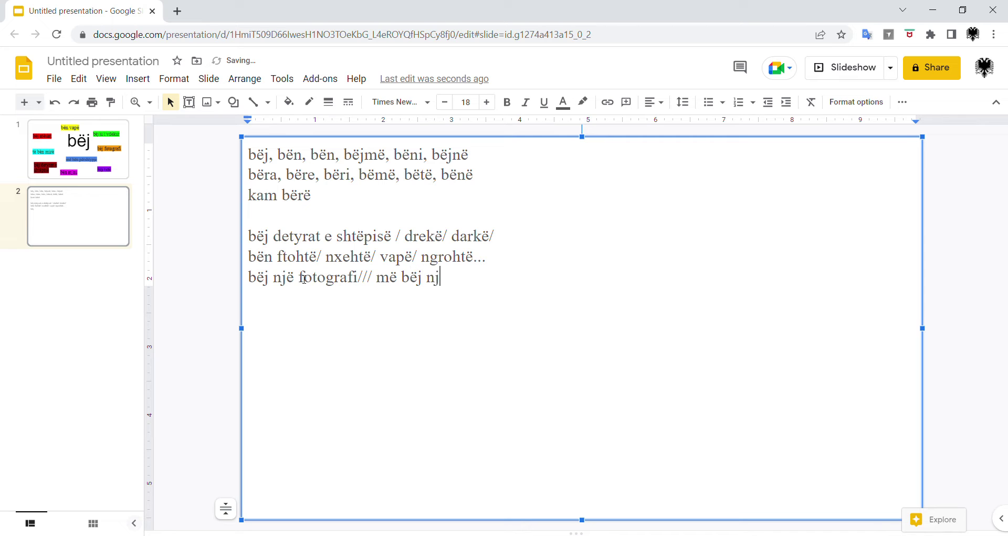
pyautogui.press('BackSpace')
pyautogui.press('BackSpace')
pyautogui.write('ë foto)')
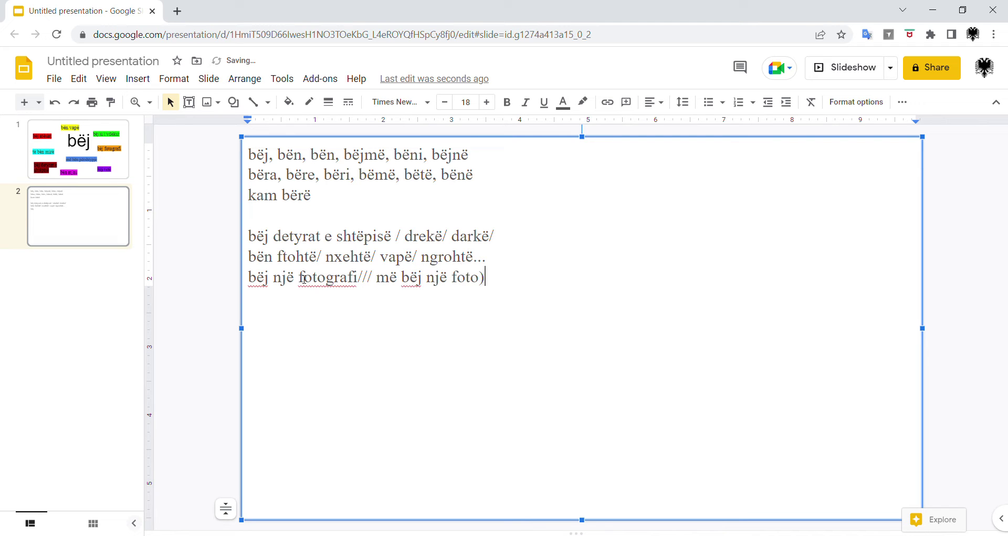
pyautogui.press('Left')
pyautogui.write('(grafi')
pyautogui.press('End')
pyautogui.press('Return')
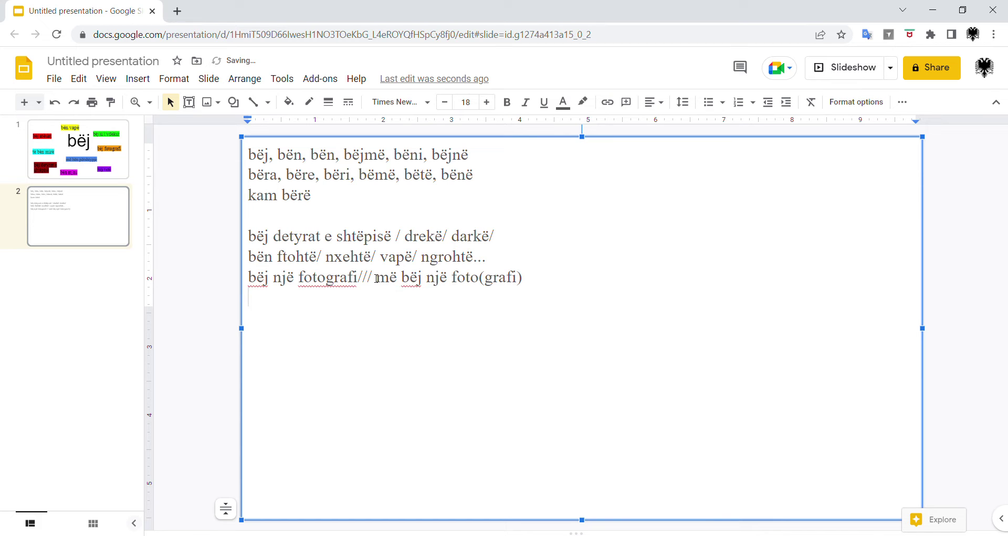
# Append '/ kam bërë një fotografi të bukur.' to the photo line.
pyautogui.moveTo(377, 278); pyautogui.dragTo(397, 279)
pyautogui.click(499, 283)
pyautogui.write('/ kam bërë një fotog')
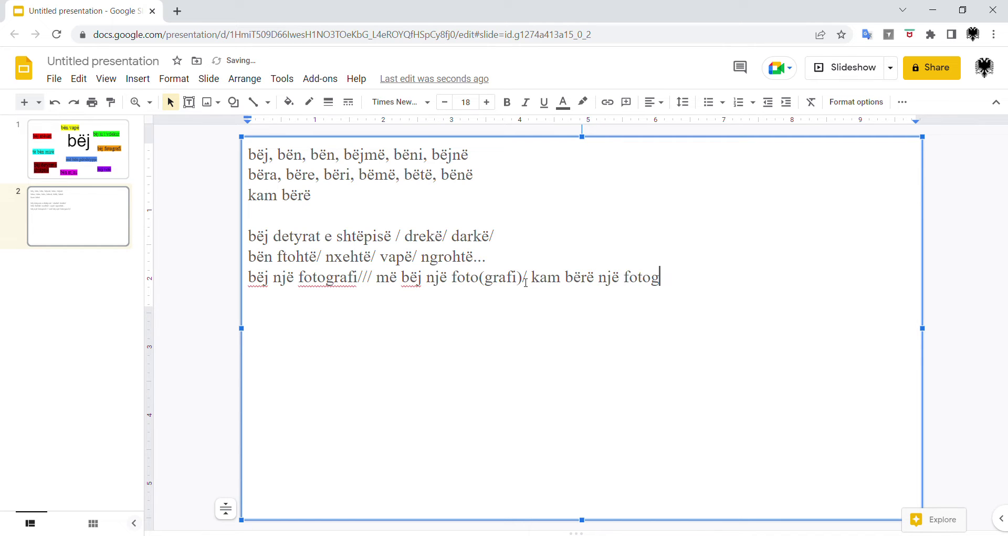
pyautogui.write('rafi të  bukur.')
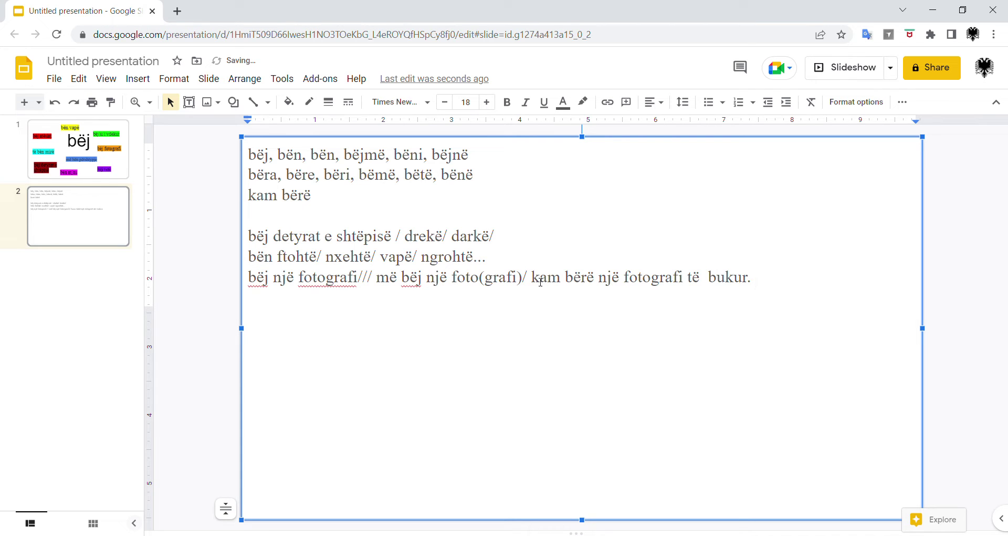
pyautogui.moveTo(531, 277); pyautogui.dragTo(598, 277)
pyautogui.moveTo(329, 192); pyautogui.dragTo(166, 196)
pyautogui.click(770, 288)
# Add the line 'bëj mësim => po bëj mësim' below the photo sentences.
pyautogui.press('Return')
pyautogui.write('bë')
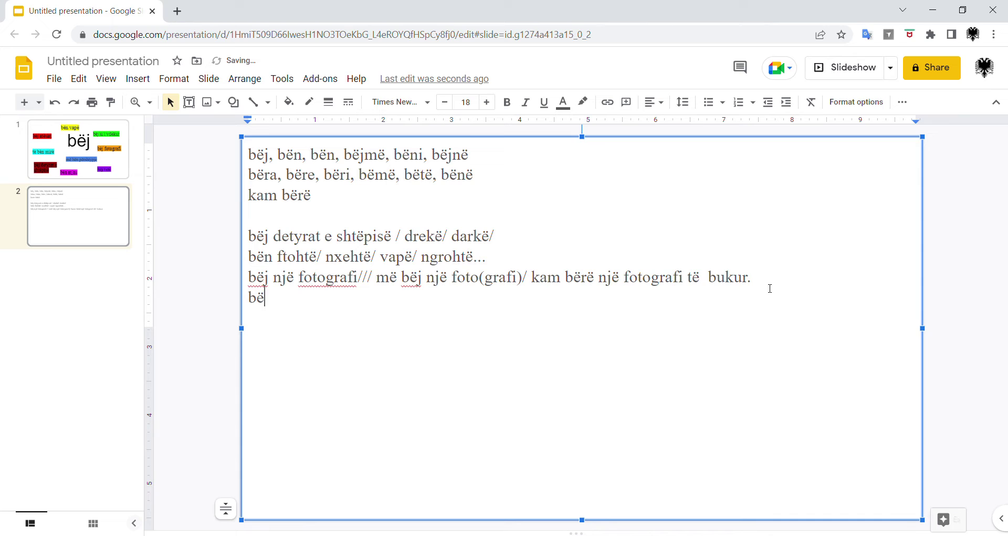
pyautogui.write('j mësim')
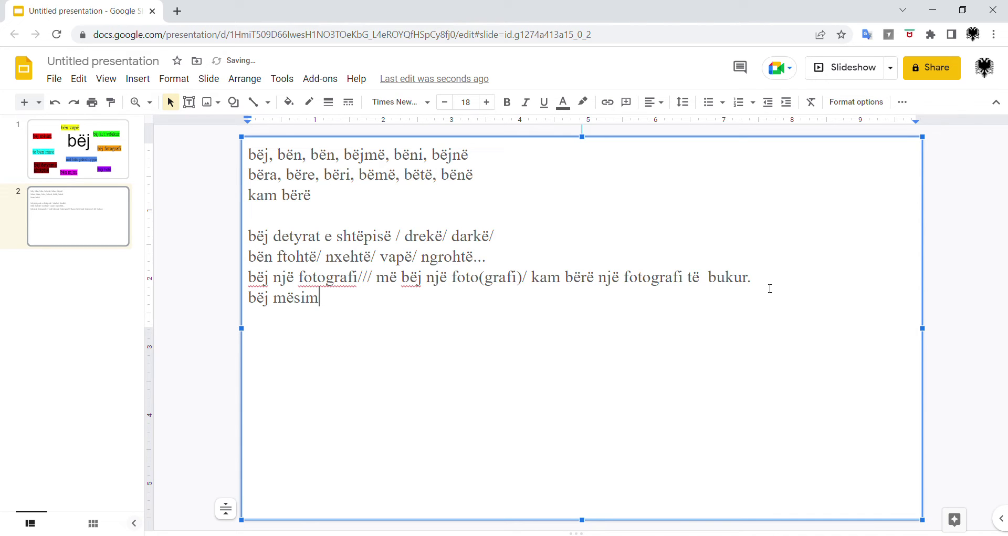
pyautogui.write(' =>')
pyautogui.write('po bëj mësim.')
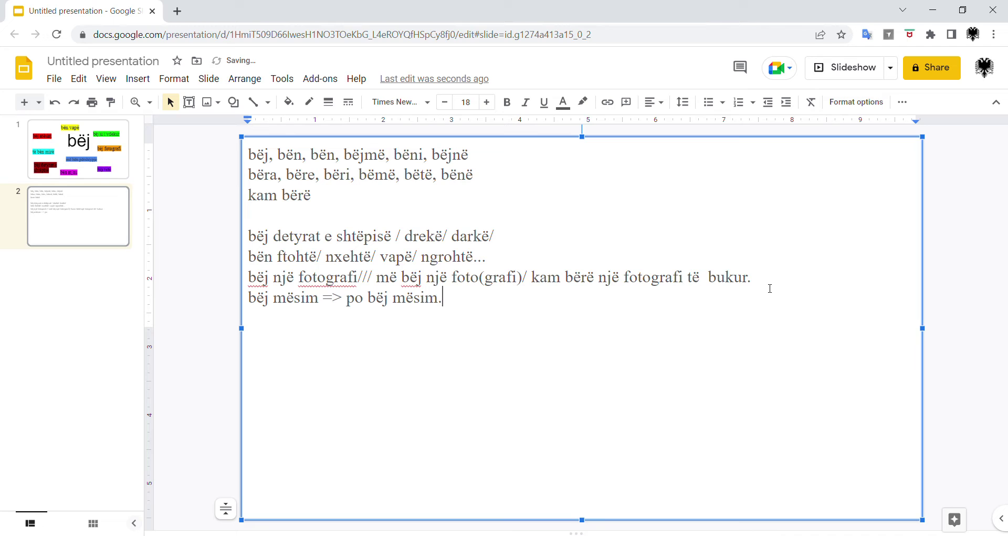
pyautogui.press('BackSpace')
pyautogui.moveTo(352, 303); pyautogui.dragTo(468, 308)
pyautogui.click(467, 308)
# Add 'të bën mirë = it's good for you' with the example 'Haje se të bën mirë.'.
pyautogui.write('të bën mirë')
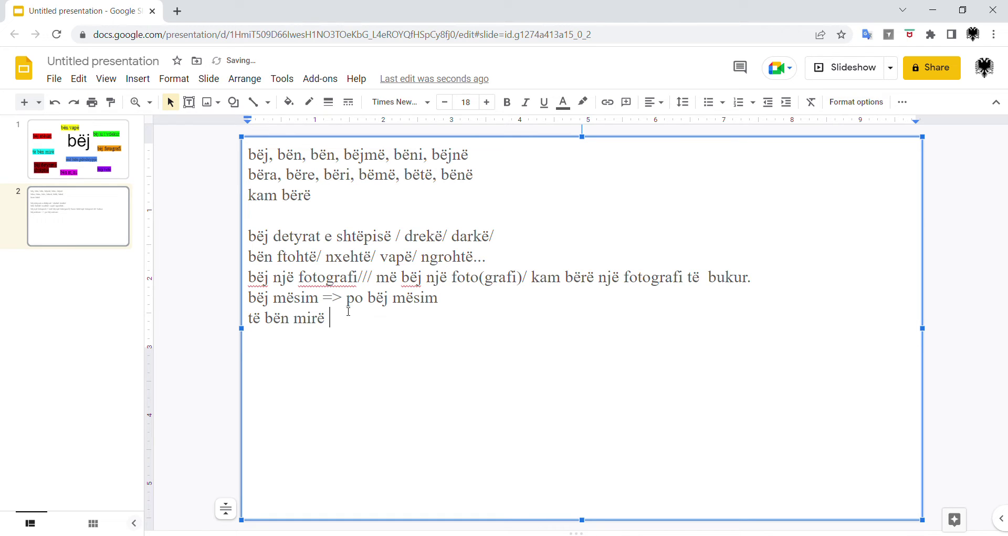
pyautogui.moveTo(293, 317); pyautogui.dragTo(325, 317)
pyautogui.click(331, 318)
pyautogui.write("= it's good for you")
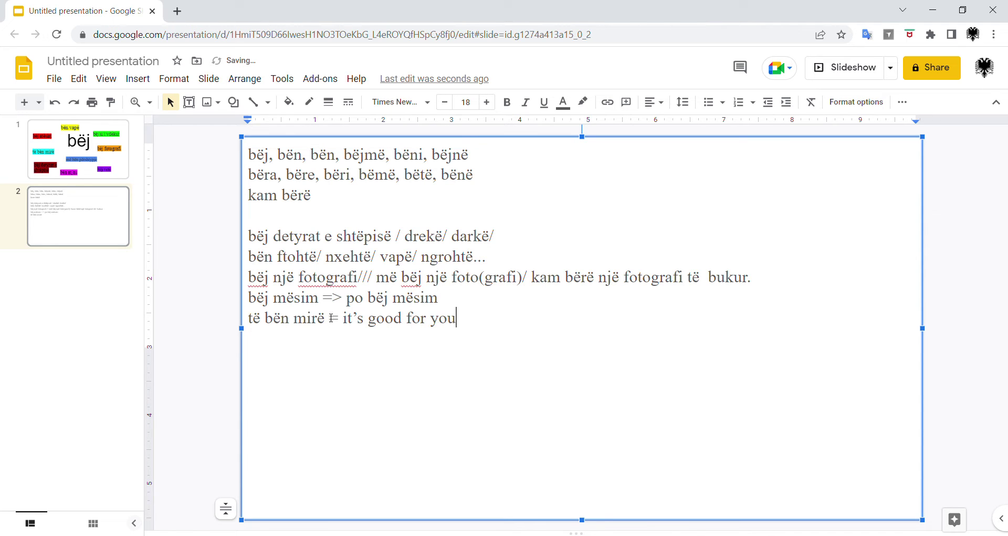
pyautogui.press('Tab')
pyautogui.press('Tab')
pyautogui.write('haje se të bën mir')
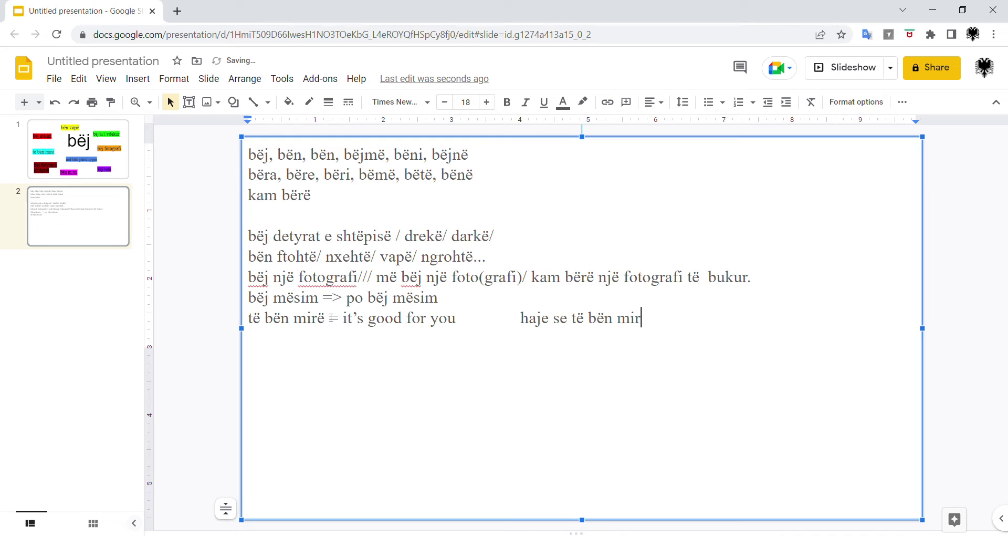
pyautogui.write('ë.')
pyautogui.click(528, 318)
pyautogui.press('BackSpace')
pyautogui.write('H')
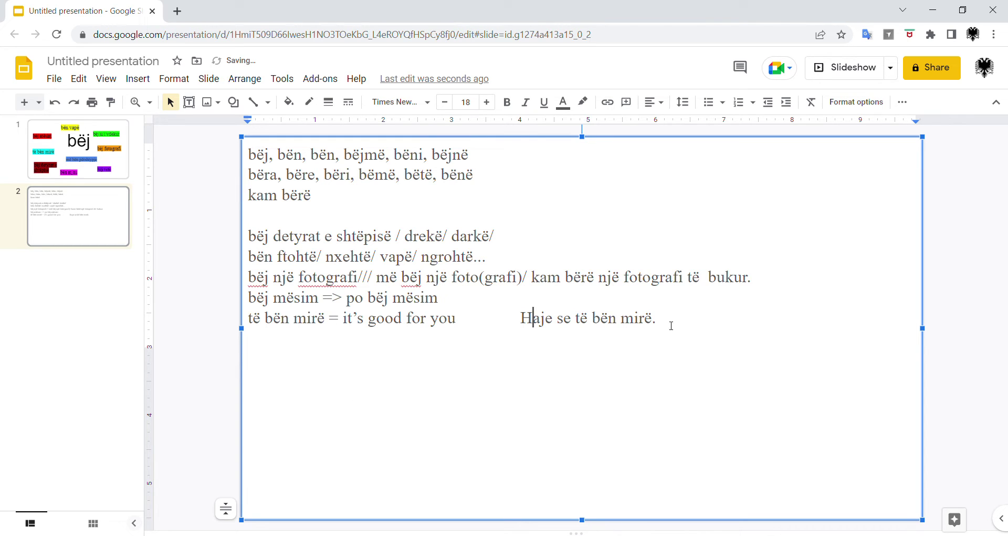
# Add 'bëj si i vdekur' on the next line and remove the blank line above it.
pyautogui.click(672, 325)
pyautogui.press('Return')
pyautogui.moveTo(577, 319); pyautogui.dragTo(685, 321)
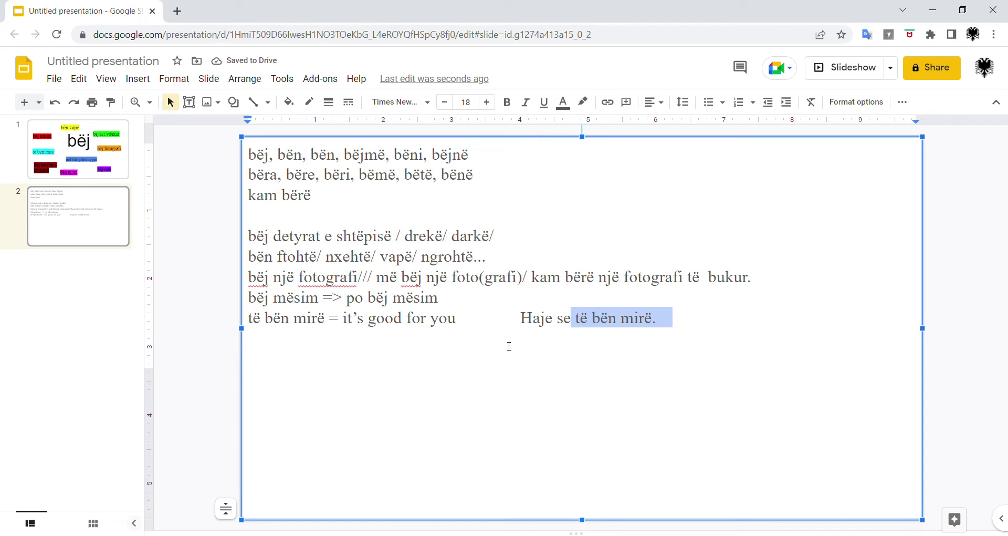
pyautogui.click(403, 359)
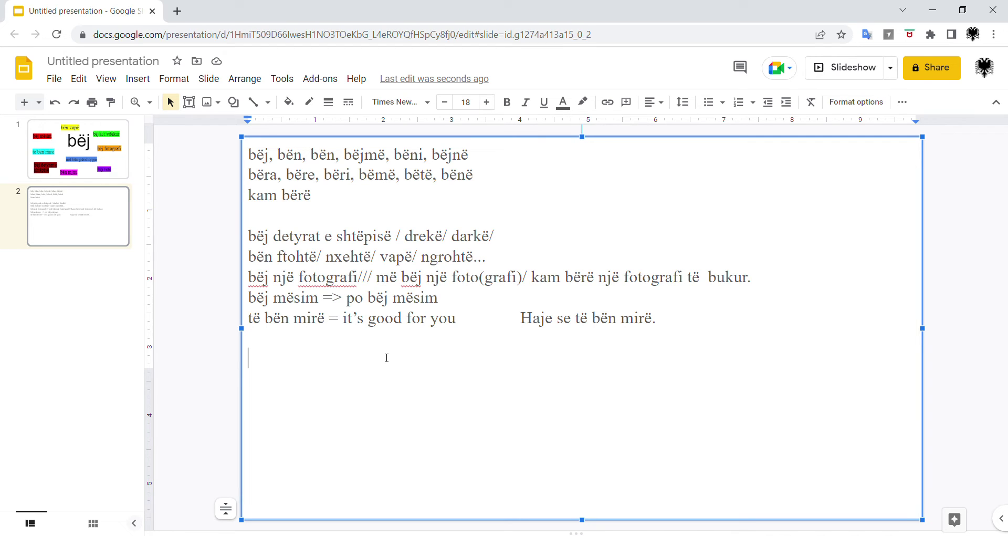
pyautogui.write('bëj si')
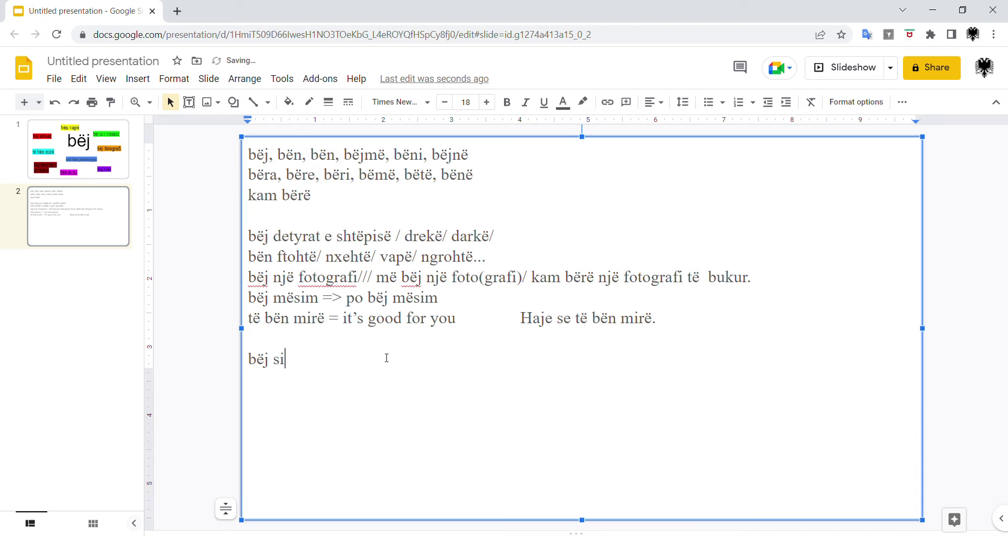
pyautogui.write(' i vdekur')
pyautogui.click(341, 339)
pyautogui.press('BackSpace')
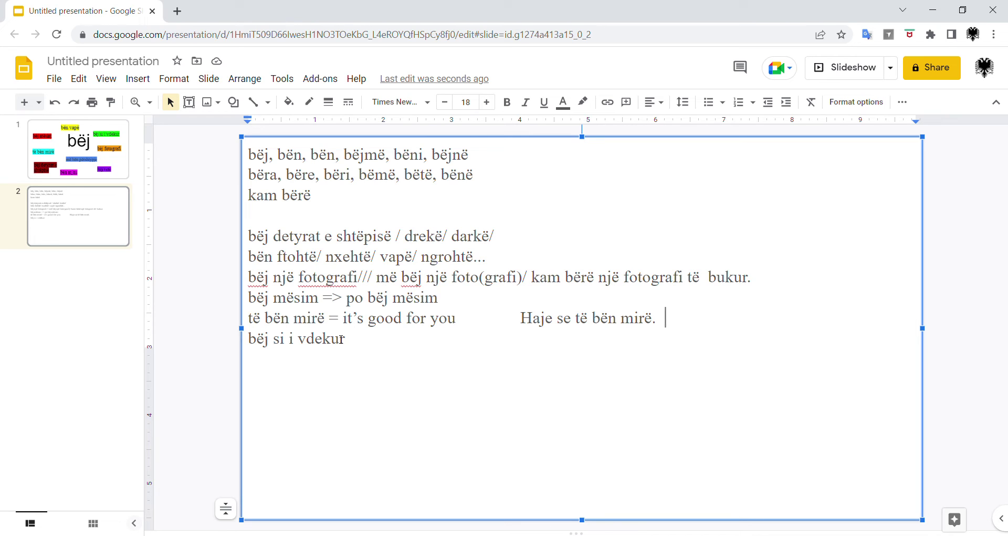
# Start a new line with 'bëj plazh', a tab gap and '=>'.
pyautogui.press('Return')
pyautogui.write('bëj ')
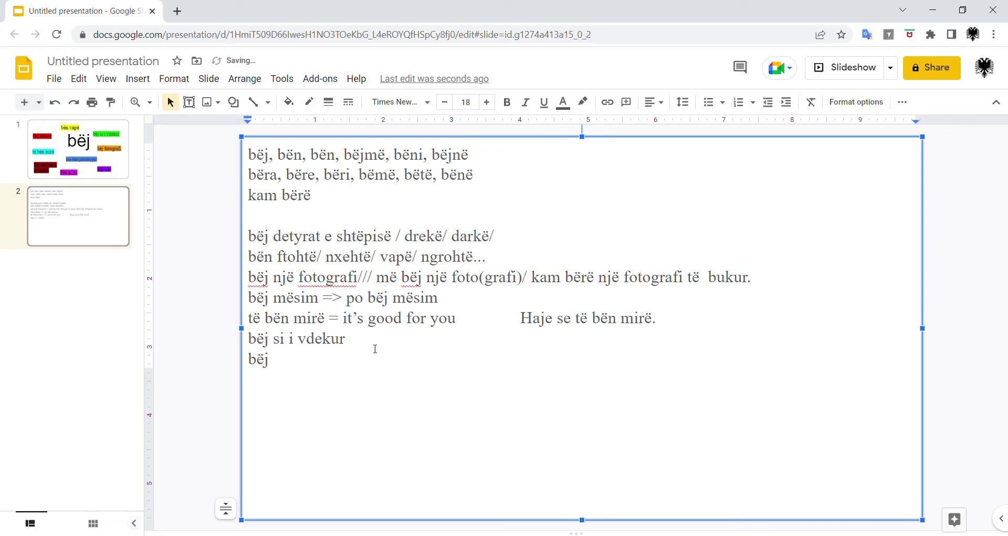
pyautogui.write('plazh')
pyautogui.press('Tab')
pyautogui.write('=>')
pyautogui.moveTo(312, 359); pyautogui.dragTo(171, 365)
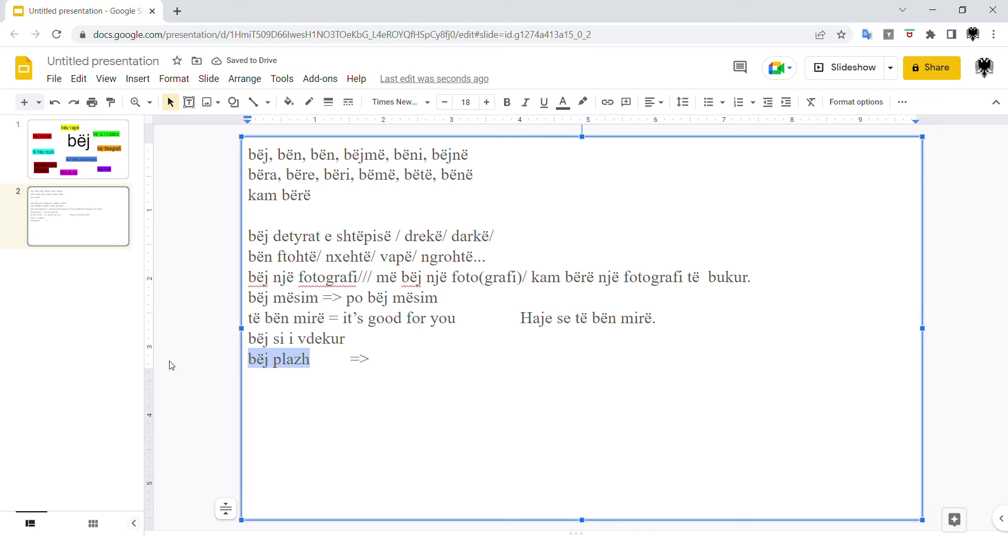
pyautogui.click(272, 363)
pyautogui.moveTo(265, 363); pyautogui.dragTo(261, 361)
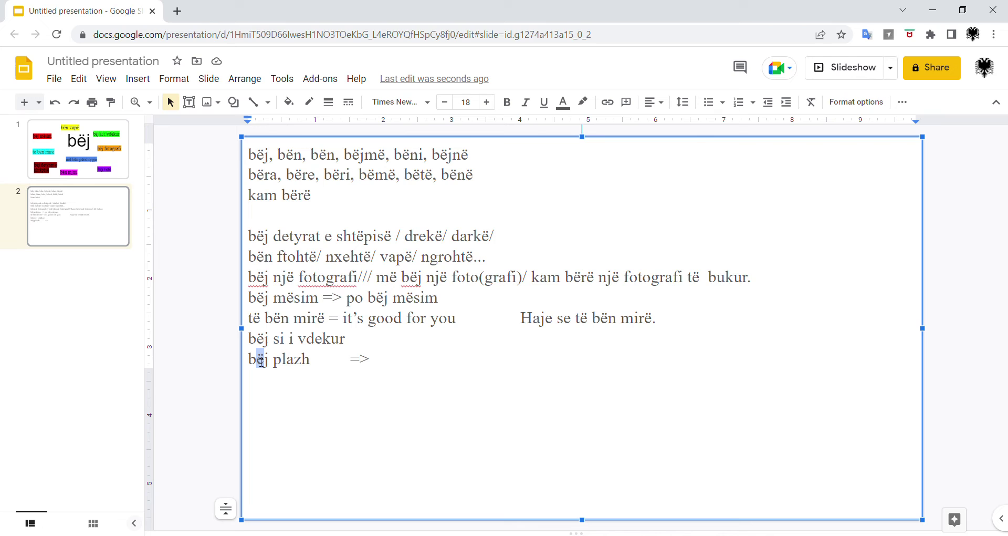
pyautogui.click(411, 351)
# Complete the line with the question 'A bëre plazh këtë vit?'.
pyautogui.write('e bërë')
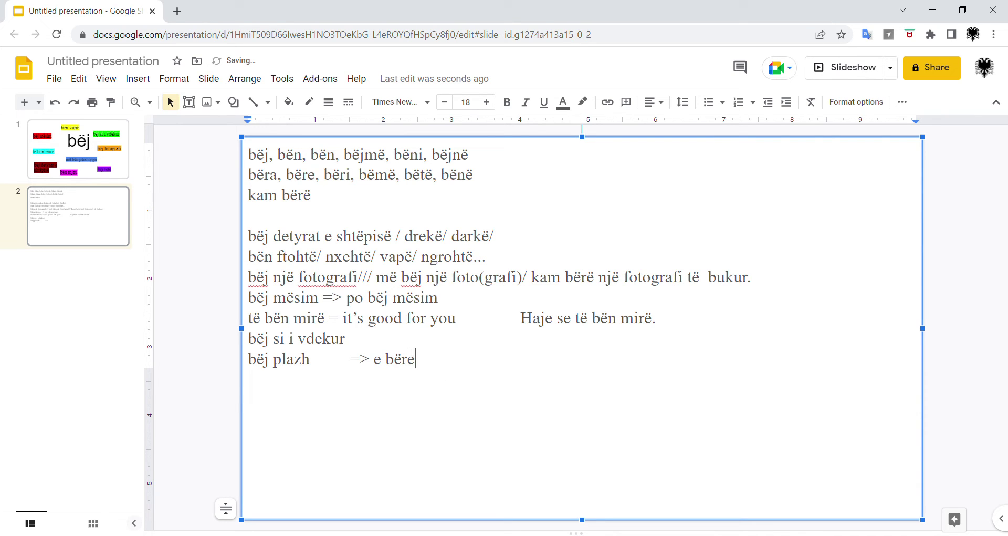
pyautogui.write(' plazh këtë')
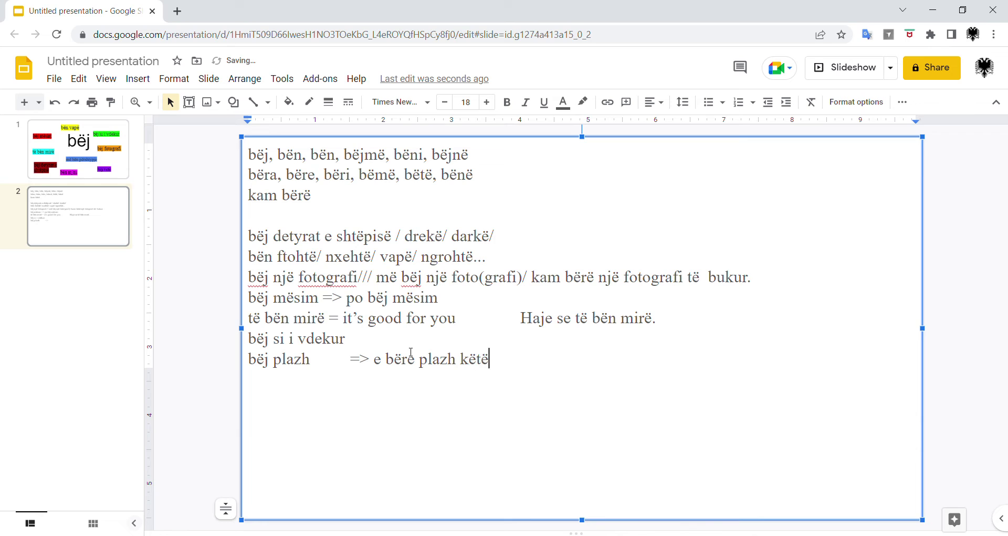
pyautogui.write(' vit?')
pyautogui.moveTo(374, 359); pyautogui.dragTo(383, 359)
pyautogui.write('E')
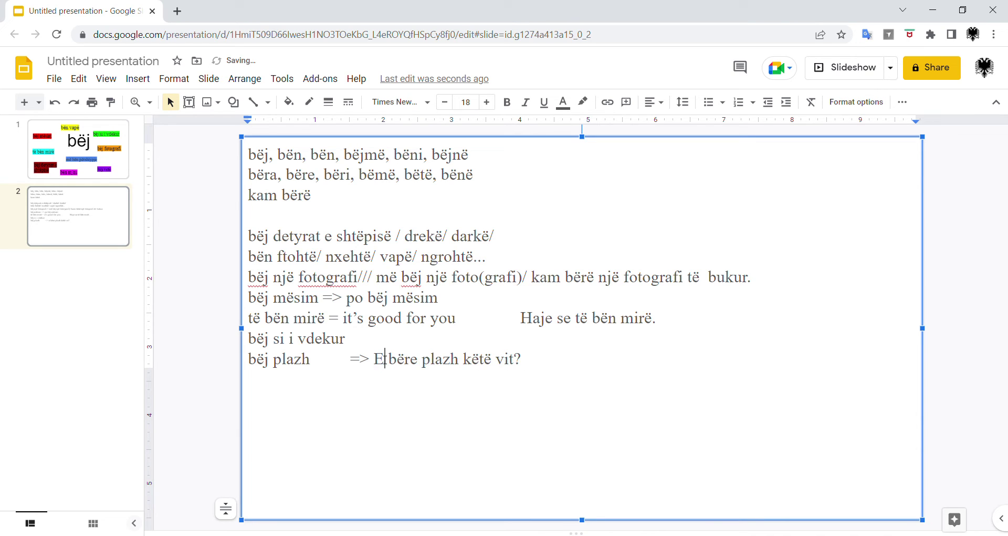
pyautogui.write('A')
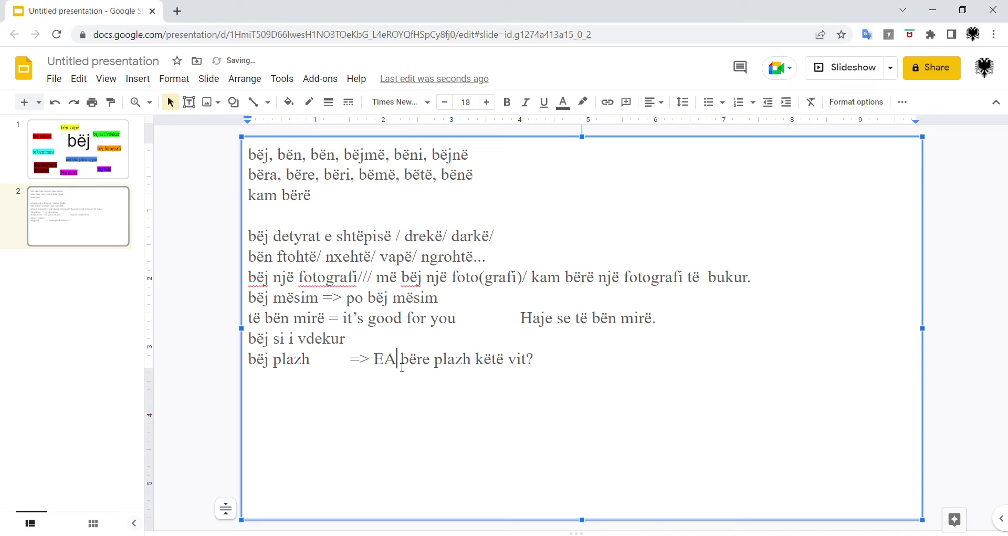
pyautogui.press('BackSpace')
pyautogui.press('BackSpace')
pyautogui.write('A')
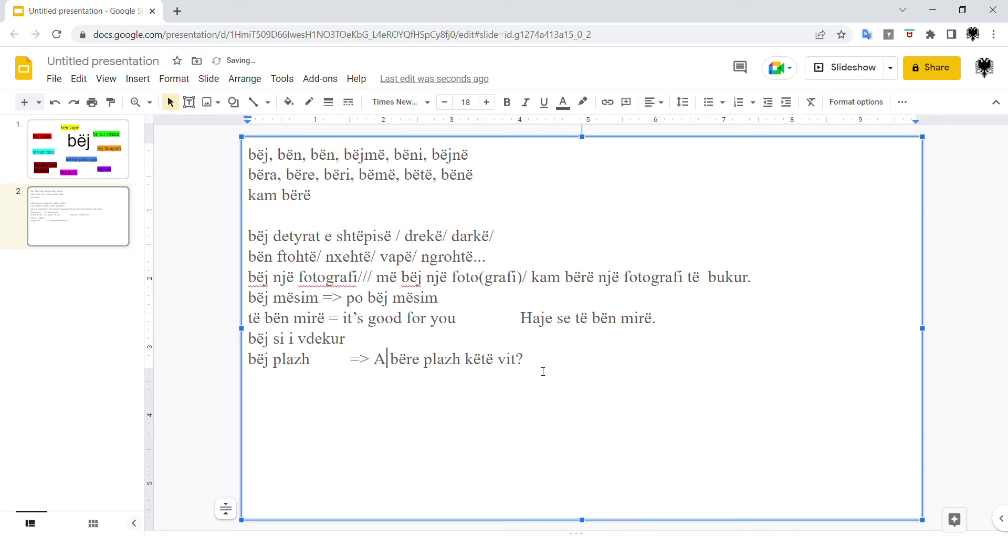
pyautogui.click(543, 366)
pyautogui.press('Tab')
pyautogui.press('Tab')
pyautogui.moveTo(399, 360); pyautogui.dragTo(408, 360)
pyautogui.tripleClick(414, 360)
pyautogui.click(550, 358)
# Add the reply 'Lëre, se po bën vetë.' on the next line.
pyautogui.press('Return')
pyautogui.write('bë')
pyautogui.press('BackSpace')
pyautogui.press('BackSpace')
pyautogui.write('lëre, se po bë')
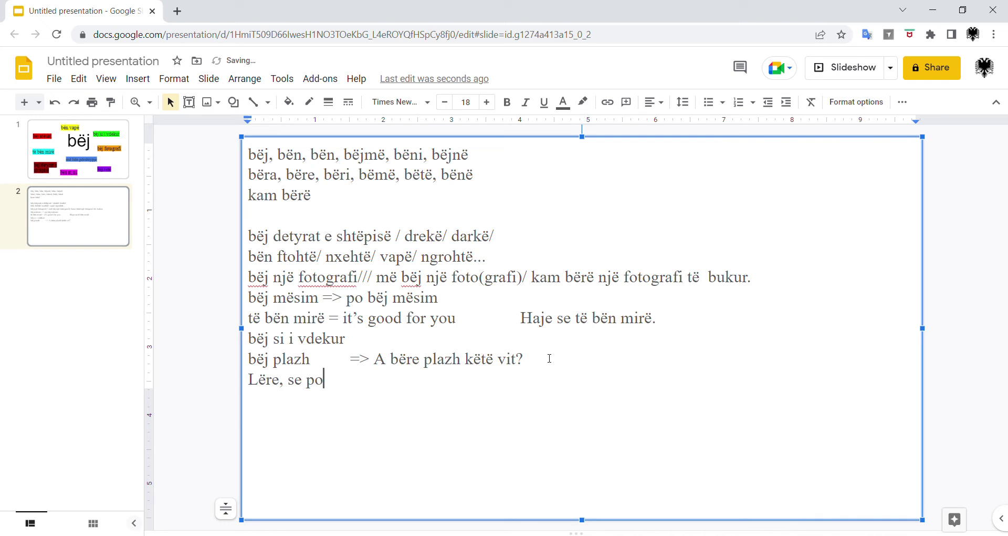
pyautogui.write('n vetë.')
pyautogui.press('Return')
# Type lowercase 'bëj vetë' beneath the reply, leaving the reply line unchanged.
pyautogui.write('bëj')
pyautogui.hotkey('ctrl', 'z')
pyautogui.write('vetë')
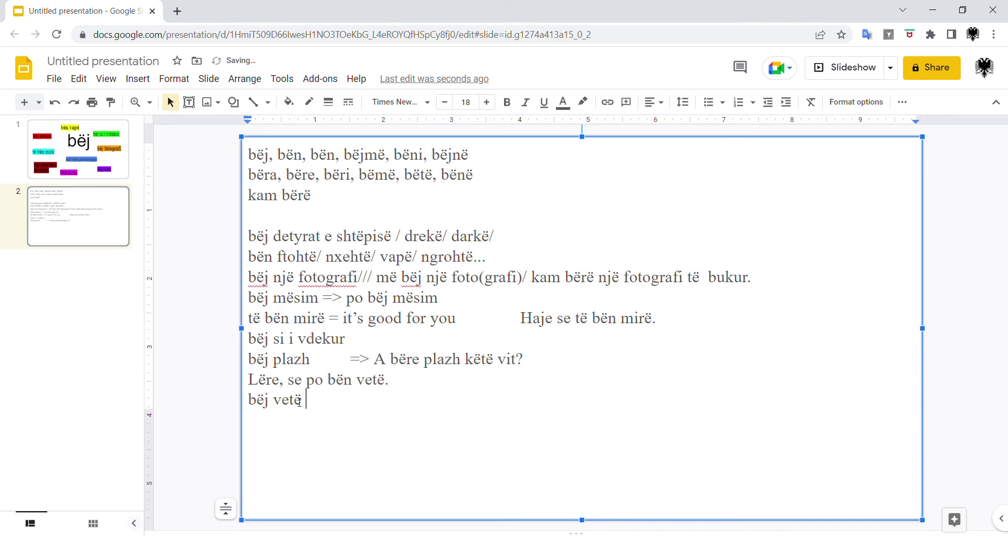
pyautogui.moveTo(304, 400); pyautogui.dragTo(224, 401)
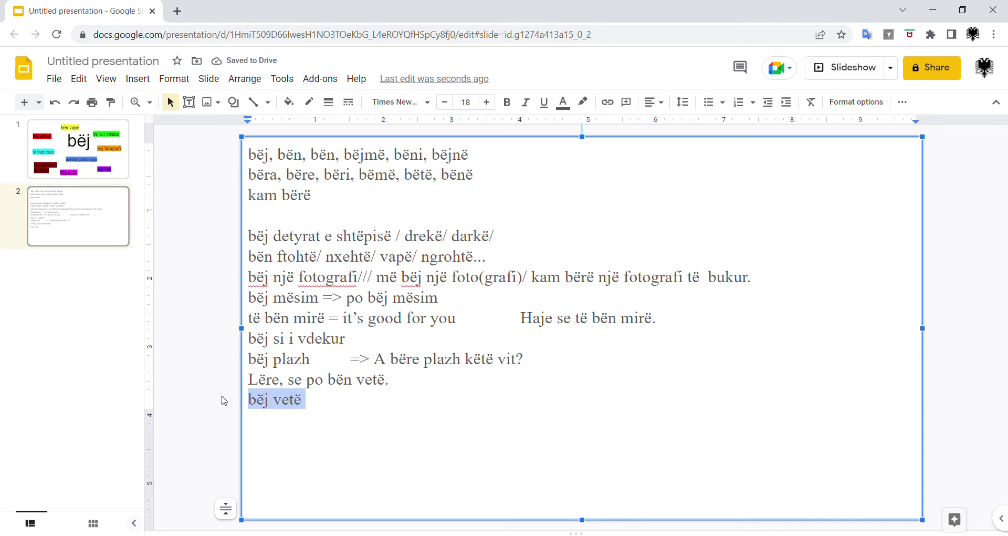
pyautogui.click(329, 407)
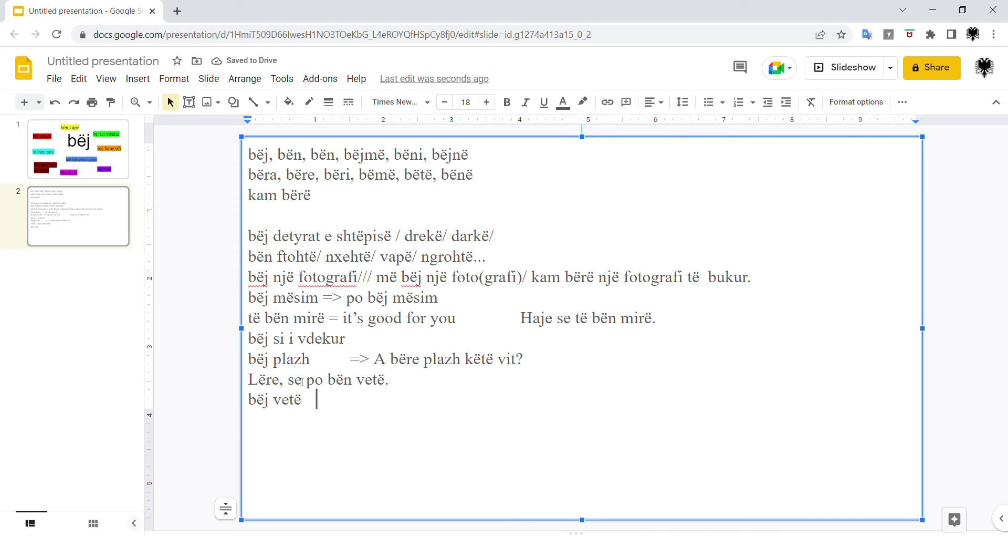
pyautogui.click(331, 380)
pyautogui.write('e')
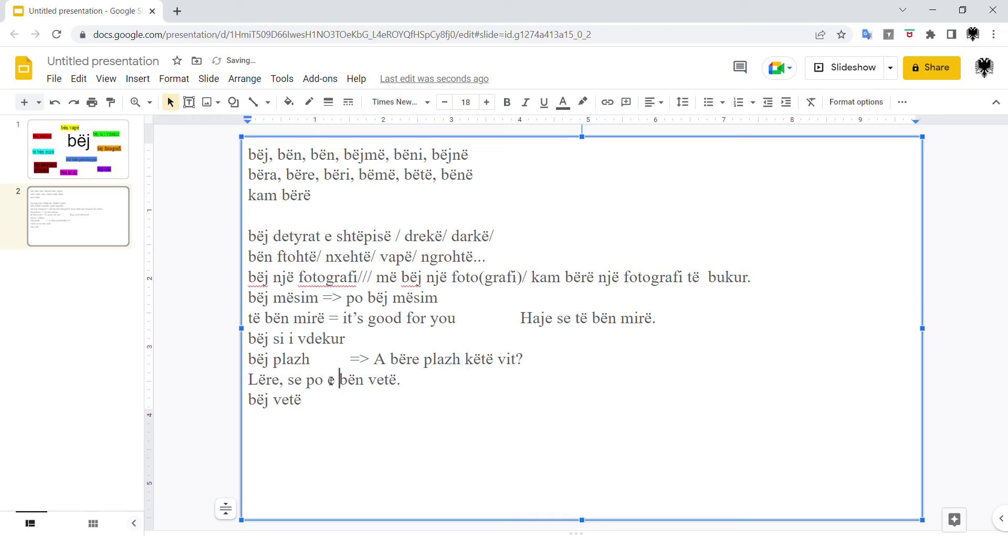
pyautogui.press('BackSpace')
pyautogui.press('BackSpace')
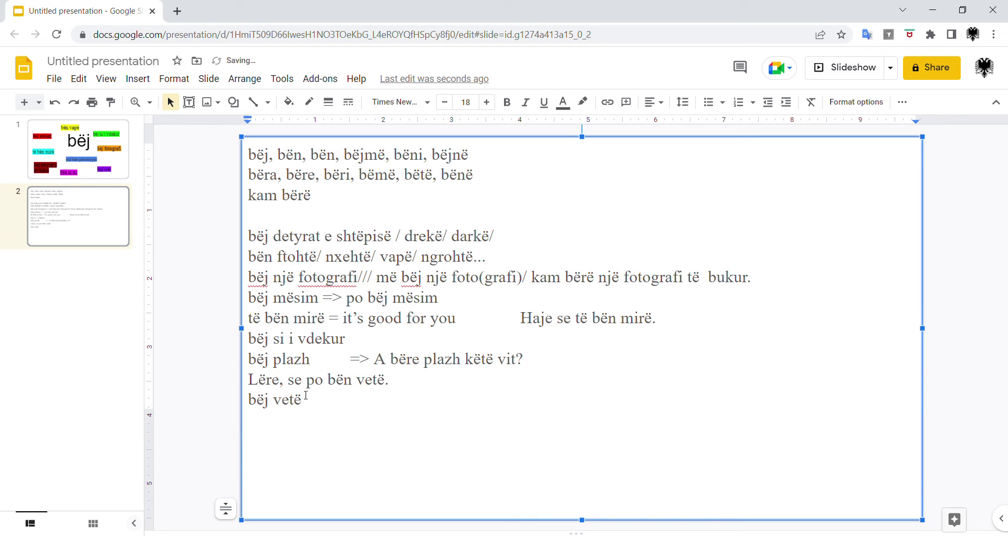
pyautogui.moveTo(327, 379); pyautogui.dragTo(388, 385)
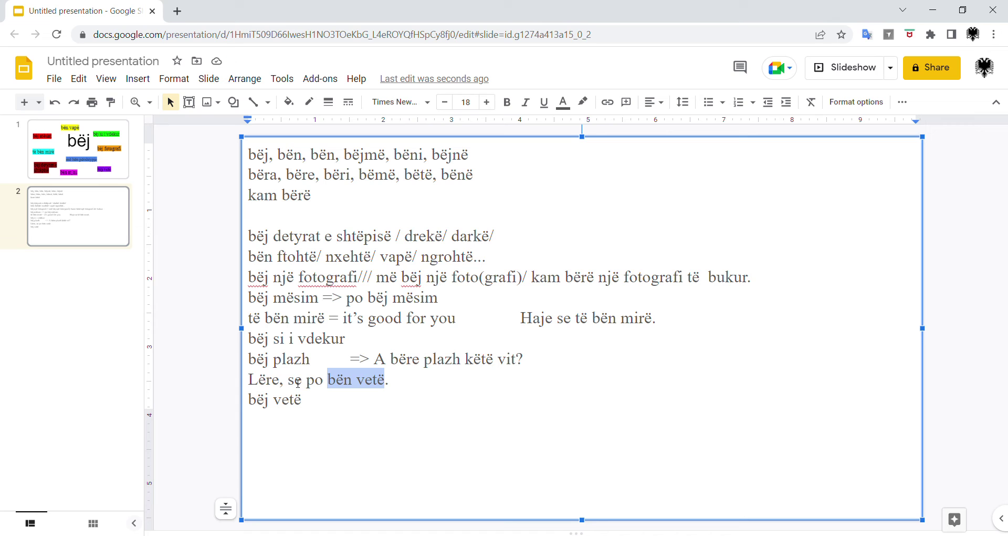
pyautogui.moveTo(297, 380); pyautogui.dragTo(382, 382)
pyautogui.click(388, 382)
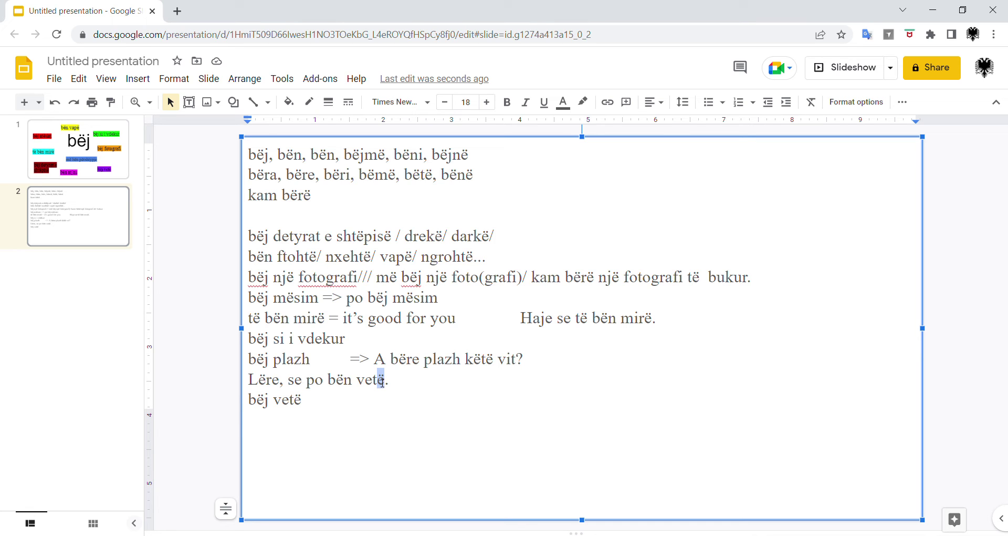
# Add 'bëj vrap/ not/ dashuri/' below 'bëj vetë', then begin 'më bën përshtypje' underneath.
pyautogui.click(340, 403)
pyautogui.press('Return')
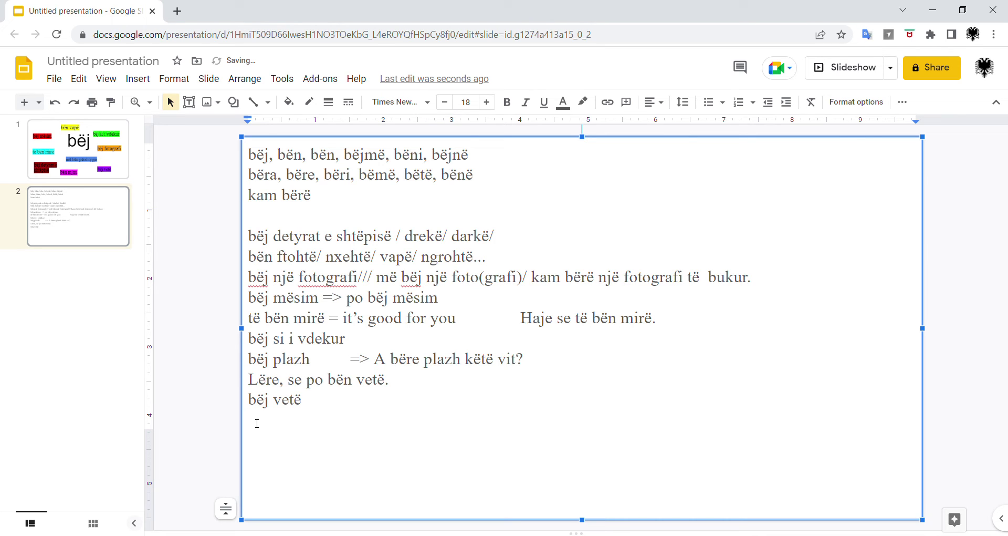
pyautogui.write('bëj vrap/ not/ dashuri')
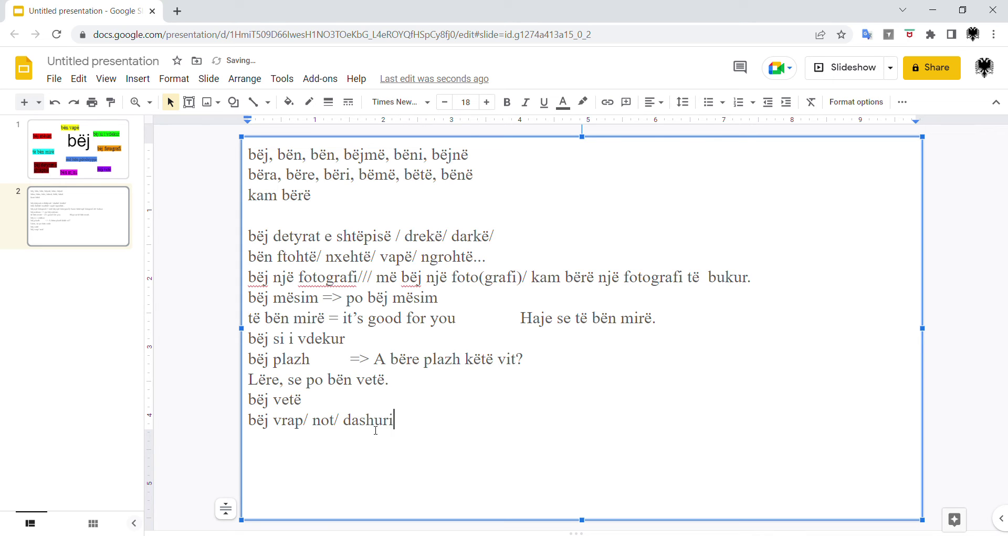
pyautogui.write('/')
pyautogui.press('Return')
pyautogui.write('më bën pë')
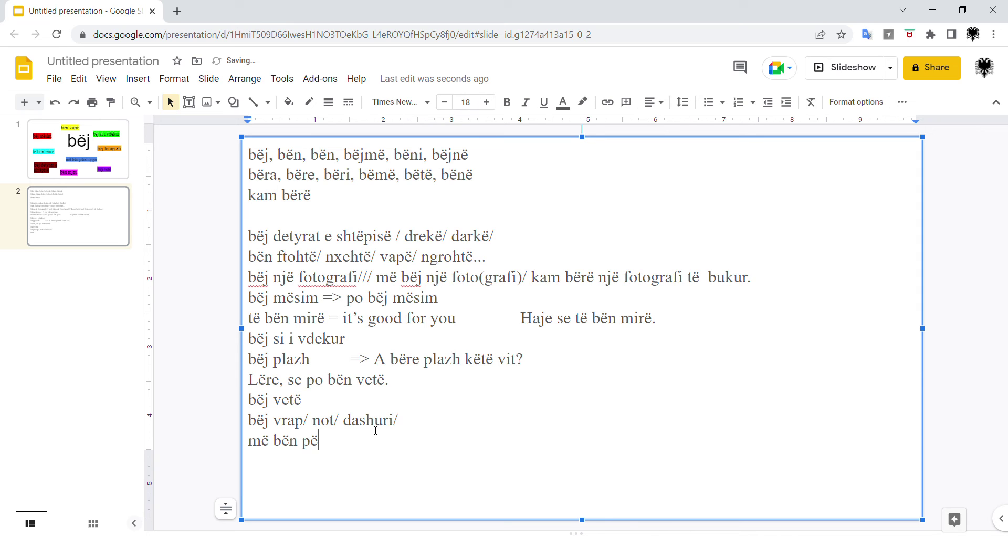
pyautogui.write('rshtypje')
# Indent the 'më bën përshtypje' line.
pyautogui.moveTo(289, 440); pyautogui.dragTo(285, 440)
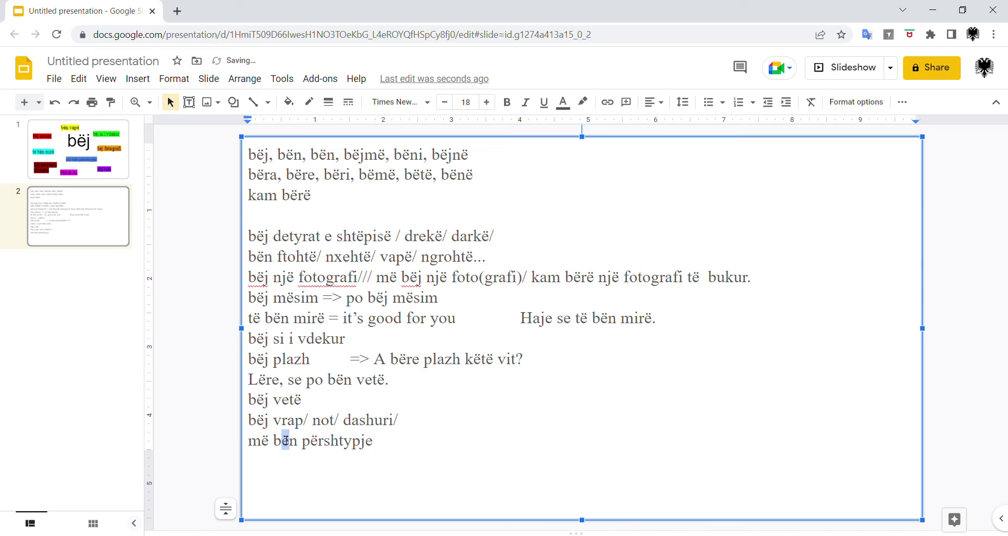
pyautogui.click(414, 442)
pyautogui.hotkey('shift', 'Home')
pyautogui.press('Tab')
pyautogui.press('BackSpace')
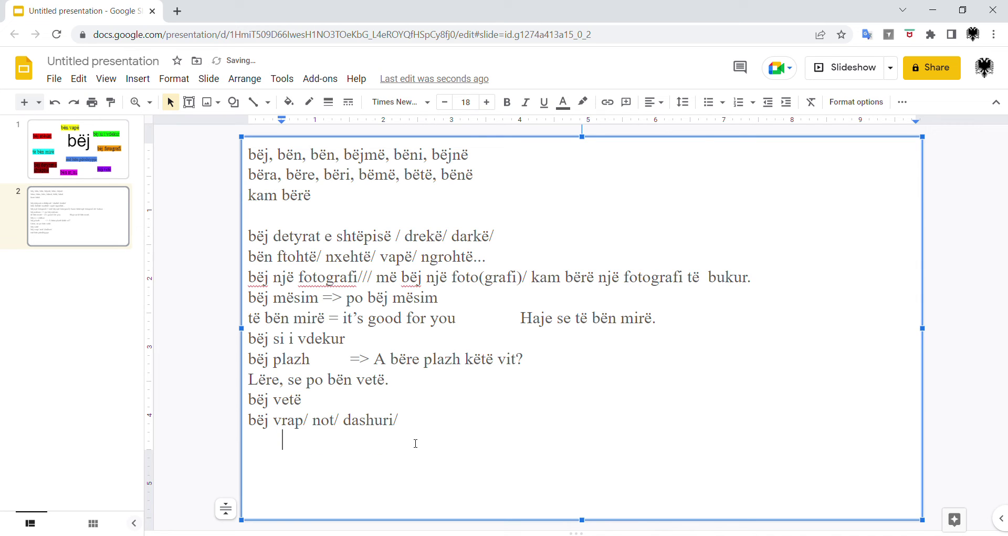
pyautogui.click(54, 102)
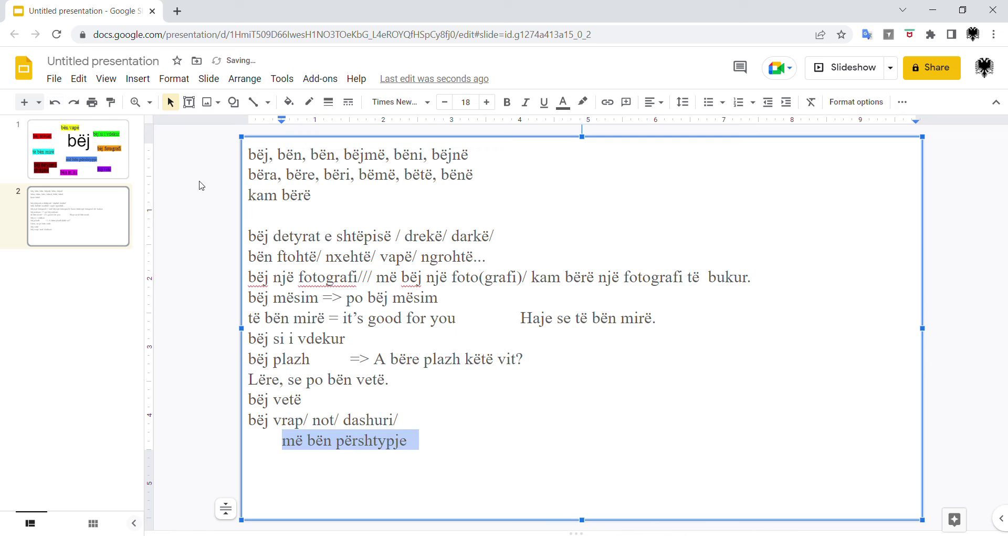
pyautogui.click(468, 443)
# Append '/// Në Shqipëri më bëri përshtypje qyteti i Beratit.' with a capital Në.
pyautogui.write('/// n')
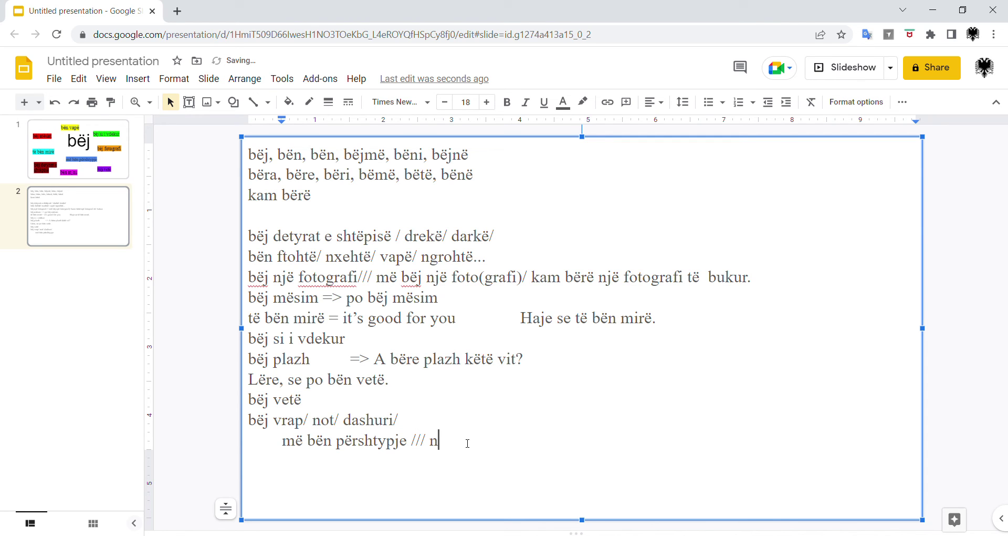
pyautogui.write('ë Shqipëri më b')
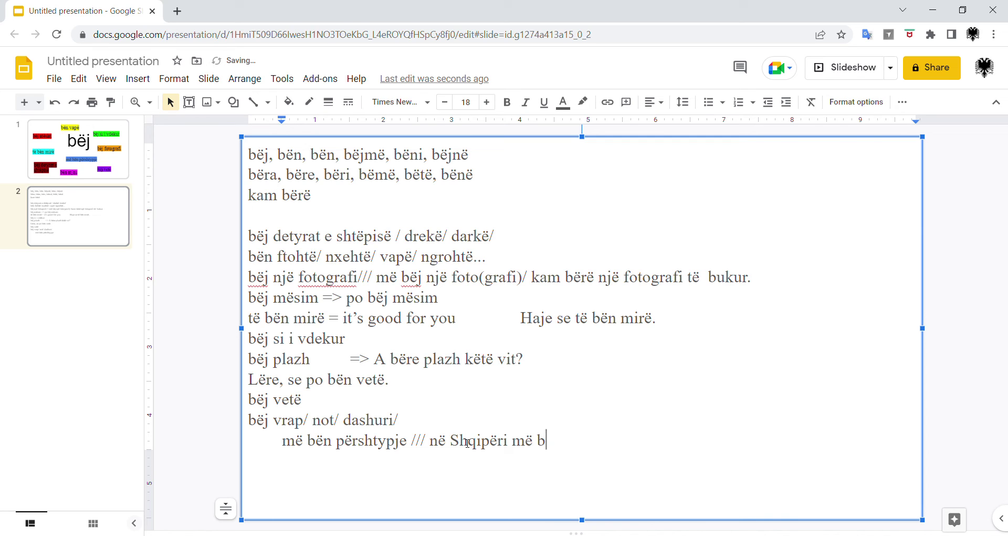
pyautogui.write('ëri përshtypje qyt')
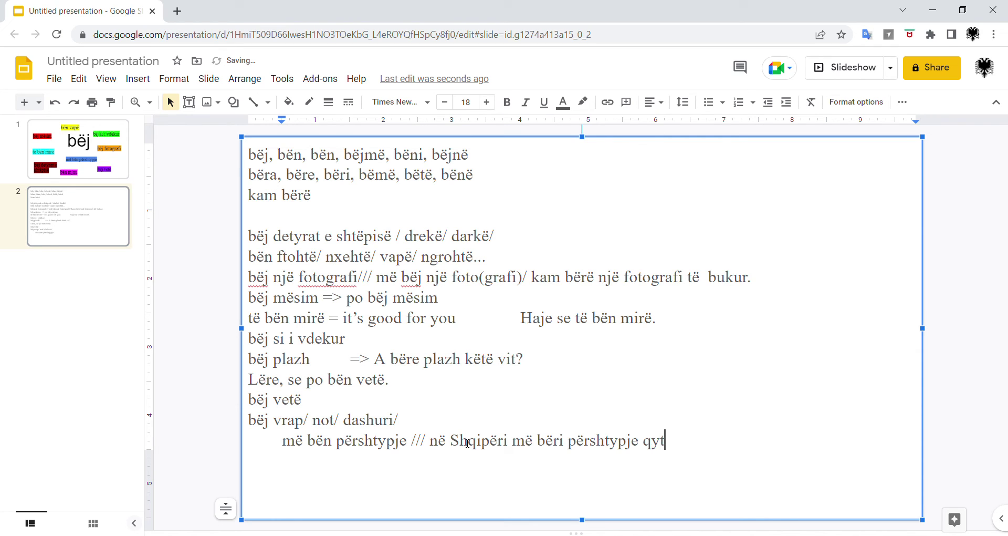
pyautogui.write('eti i Berati')
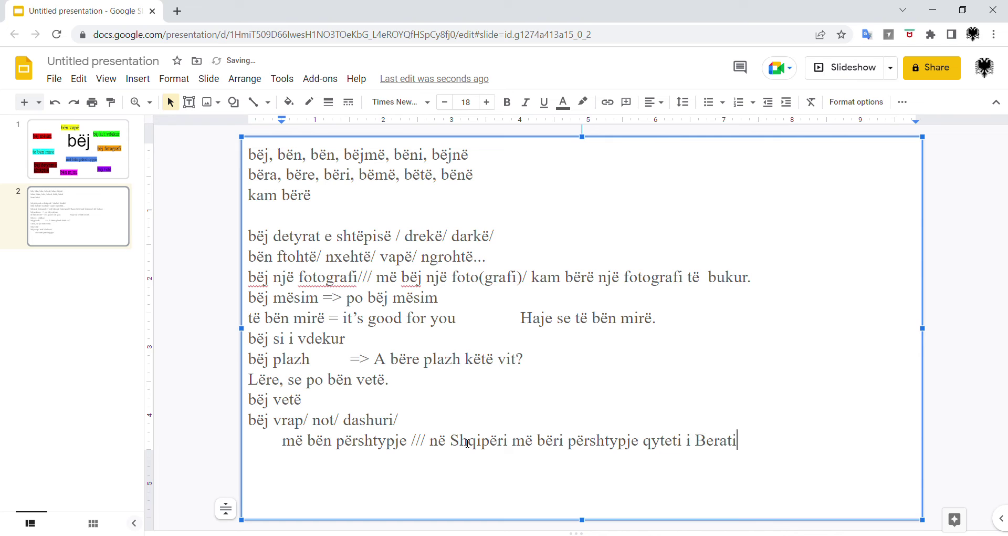
pyautogui.write('t.')
pyautogui.moveTo(430, 443); pyautogui.dragTo(438, 442)
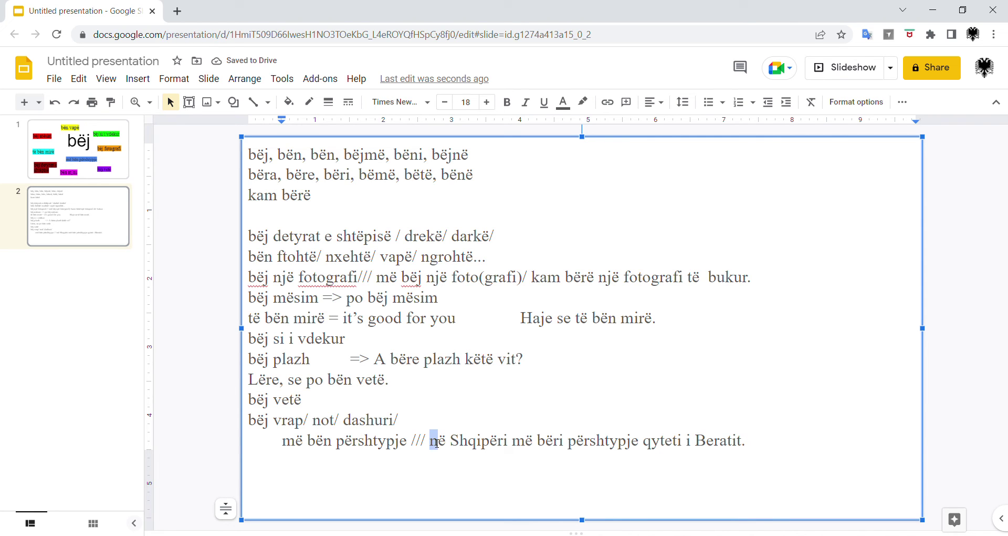
pyautogui.write('N')
pyautogui.moveTo(751, 436); pyautogui.dragTo(757, 435)
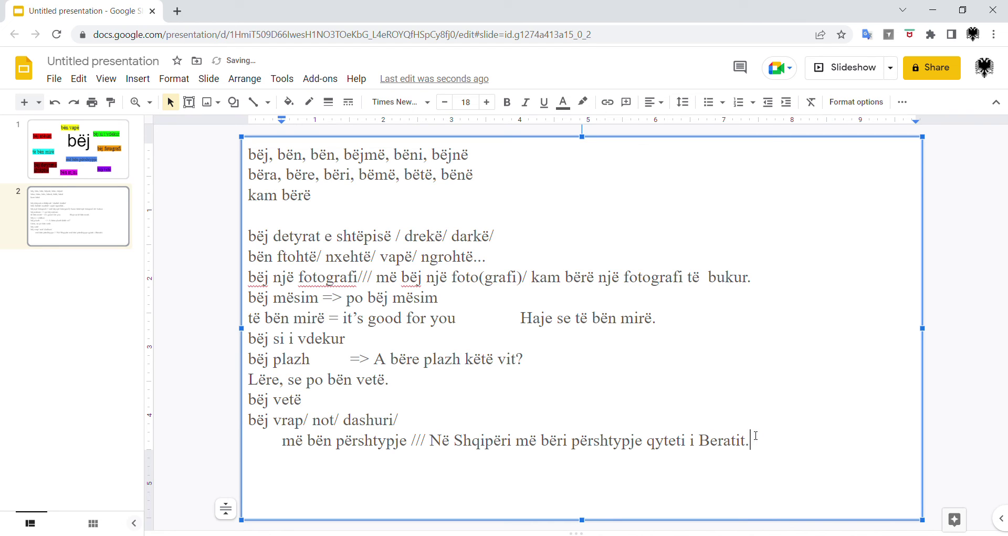
pyautogui.press('Return')
# Append 'shëtitje/ xhiro/' after 'dashuri/' on the 'bëj vrap/ not/' line, fixing the spacing.
pyautogui.doubleClick(435, 429)
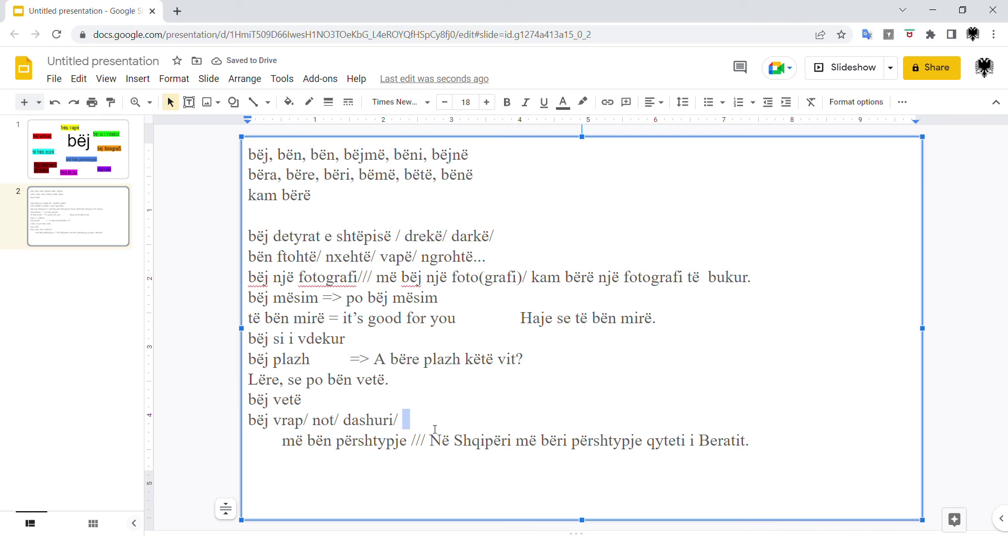
pyautogui.write('shëtitje')
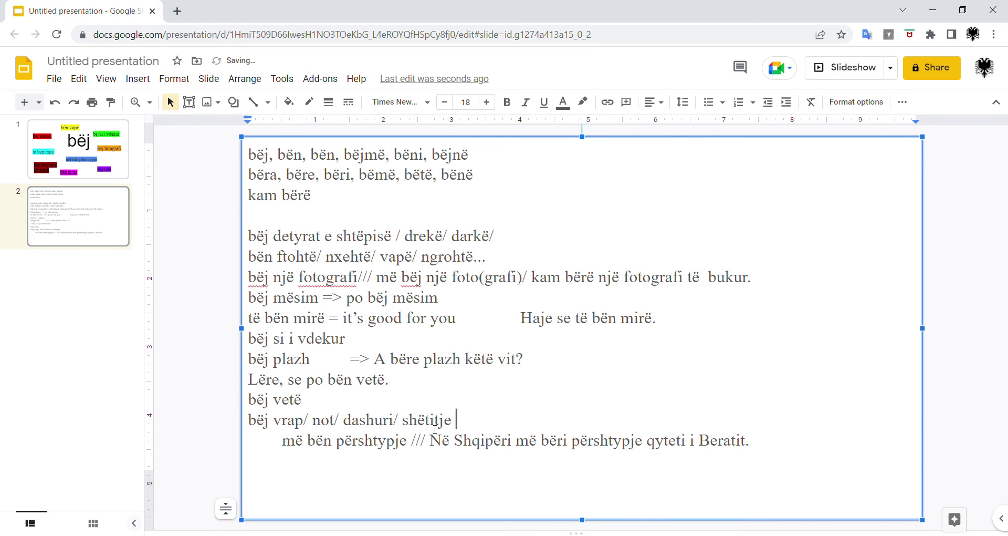
pyautogui.press('BackSpace')
pyautogui.write('/ xhiro')
pyautogui.moveTo(452, 423); pyautogui.dragTo(501, 423)
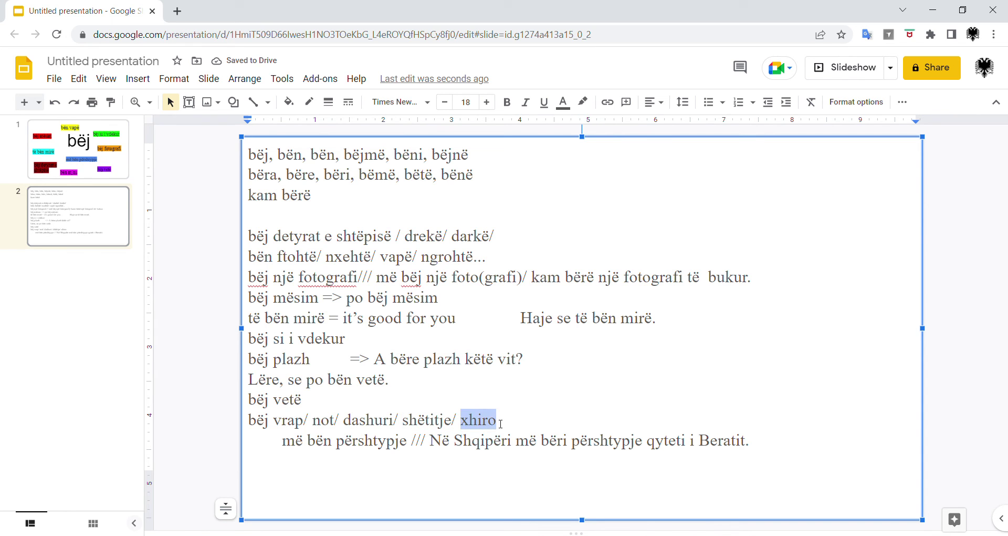
pyautogui.click(501, 424)
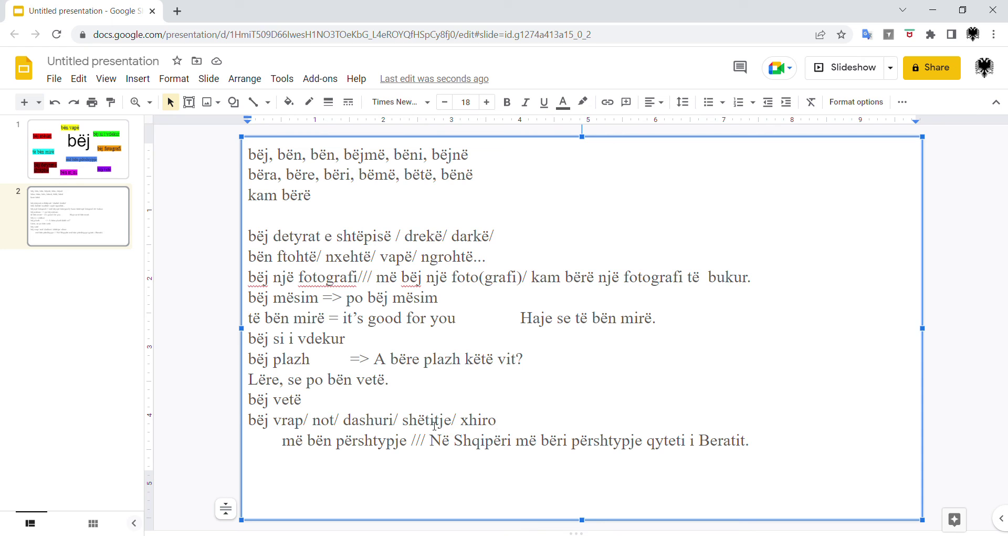
pyautogui.moveTo(426, 423); pyautogui.dragTo(463, 425)
pyautogui.click(501, 423)
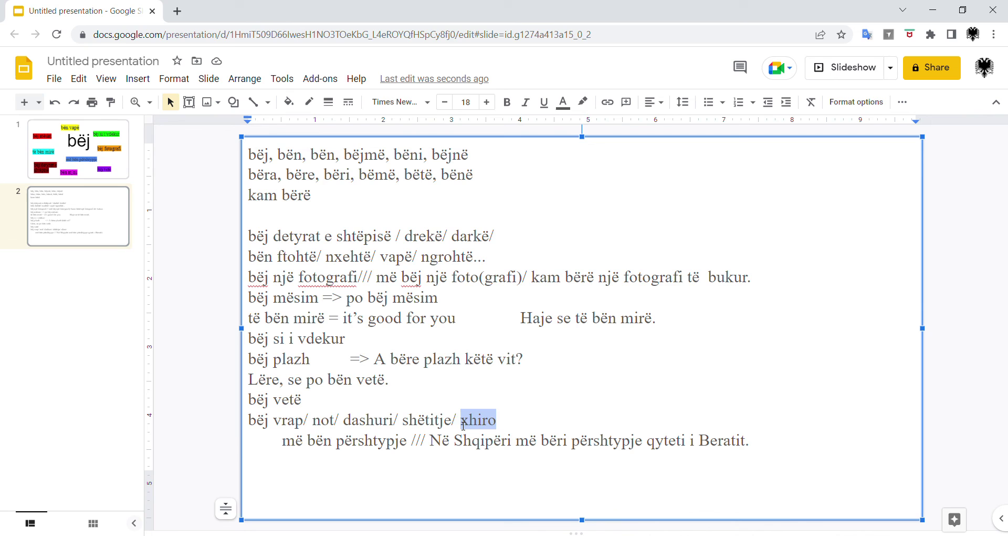
pyautogui.click(527, 421)
pyautogui.write('/')
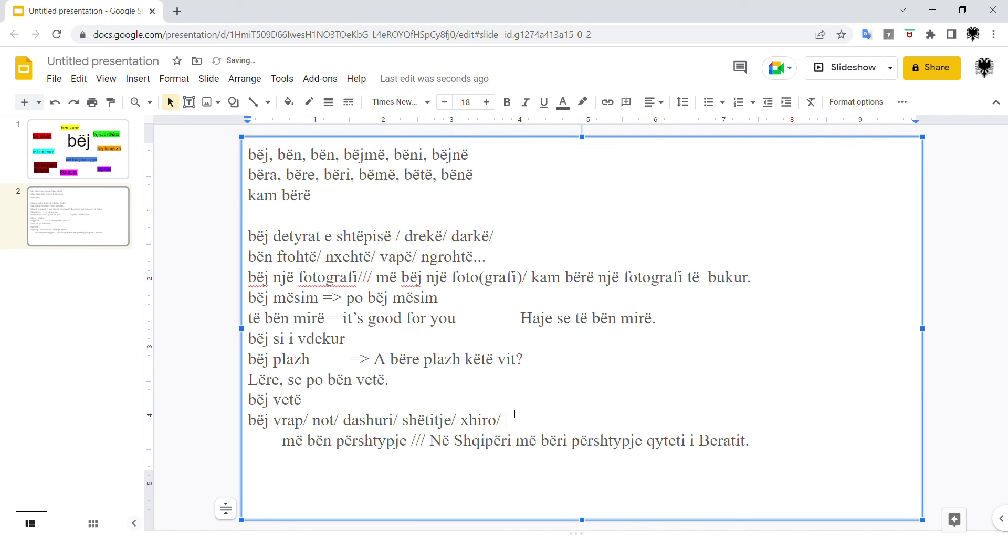
# Check the 'bën mjau' phrase on slide 1, then add 'Si bën macja? =>macja bën mjau!' below 'Beratit.'.
pyautogui.press('pageup')
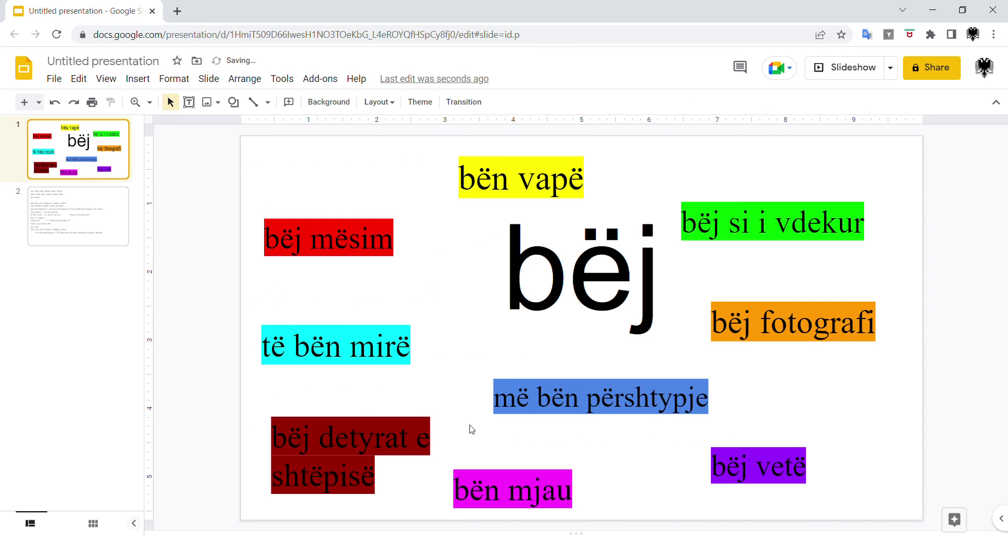
pyautogui.click(572, 481)
pyautogui.press('pagedown')
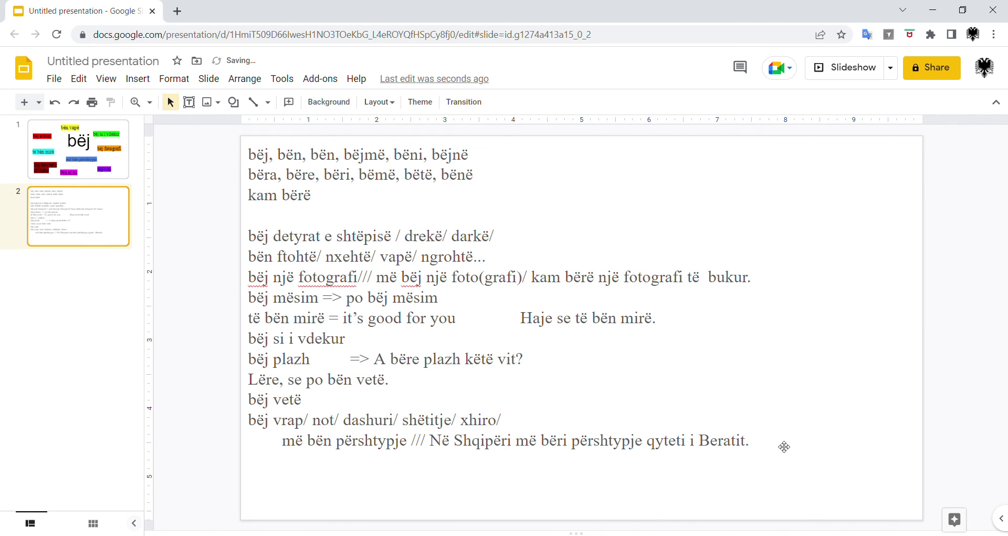
pyautogui.click(758, 445)
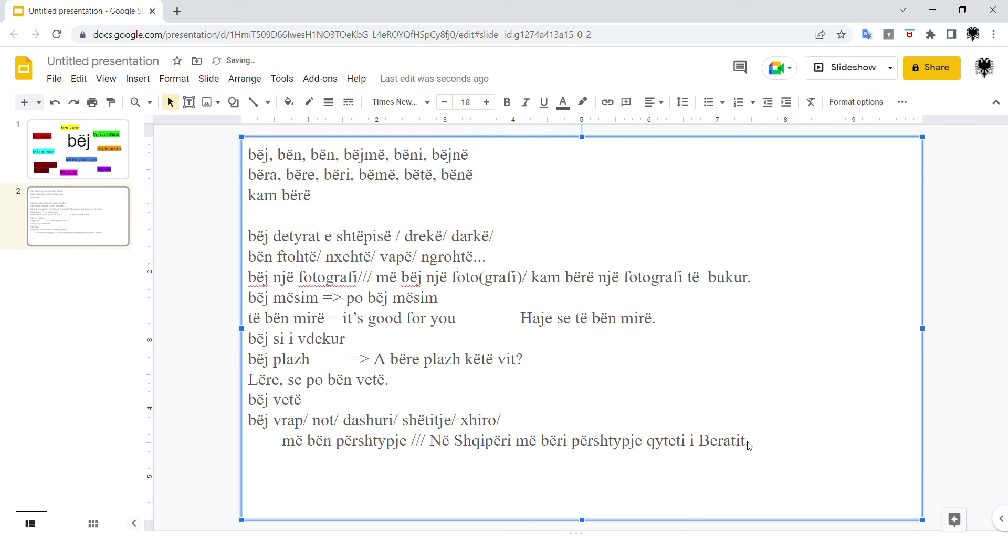
pyautogui.click(757, 446)
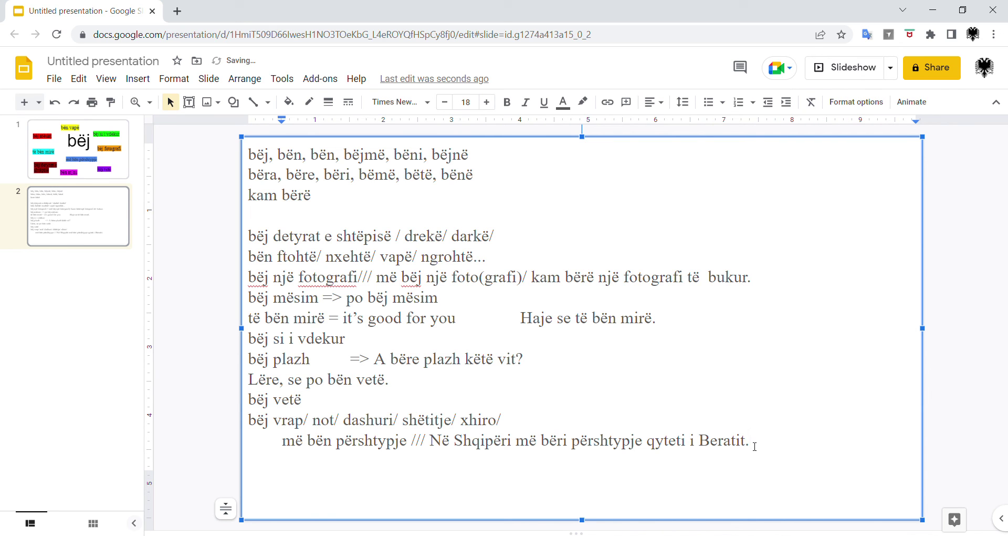
pyautogui.press('Return')
pyautogui.write('Si bën macja?')
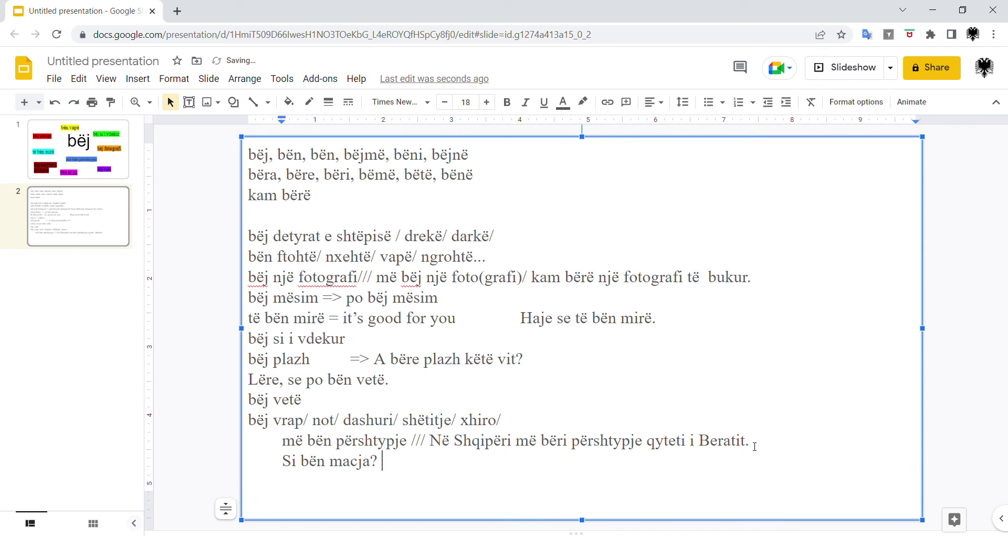
pyautogui.press('Tab')
pyautogui.write('=>macja bën mjau!')
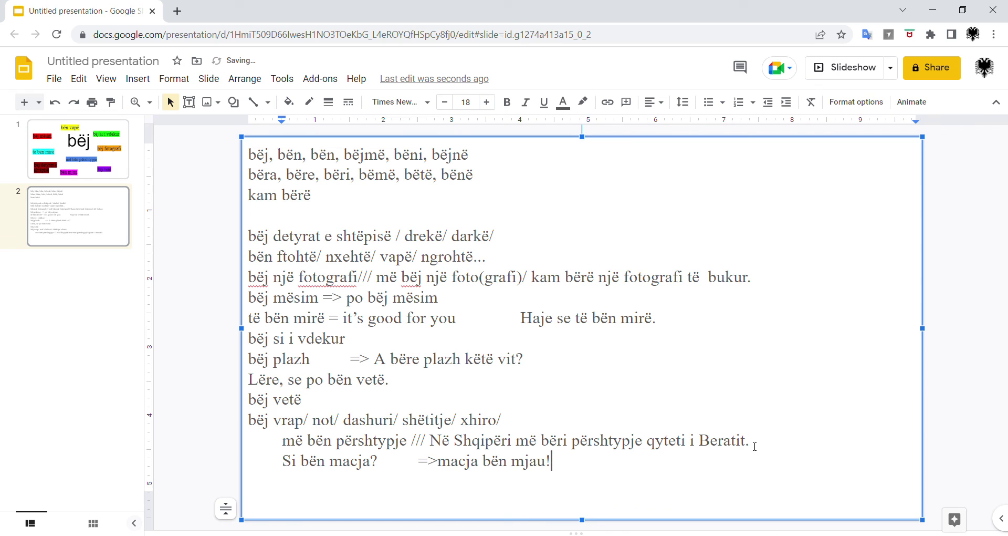
# Put 'mjau' in quotes, space out '=> macja', and unindent the macja and Berat lines.
pyautogui.click(513, 463)
pyautogui.write('"')
pyautogui.press('Right')
pyautogui.press('Right')
pyautogui.press('Right')
pyautogui.press('Right')
pyautogui.click(439, 462)
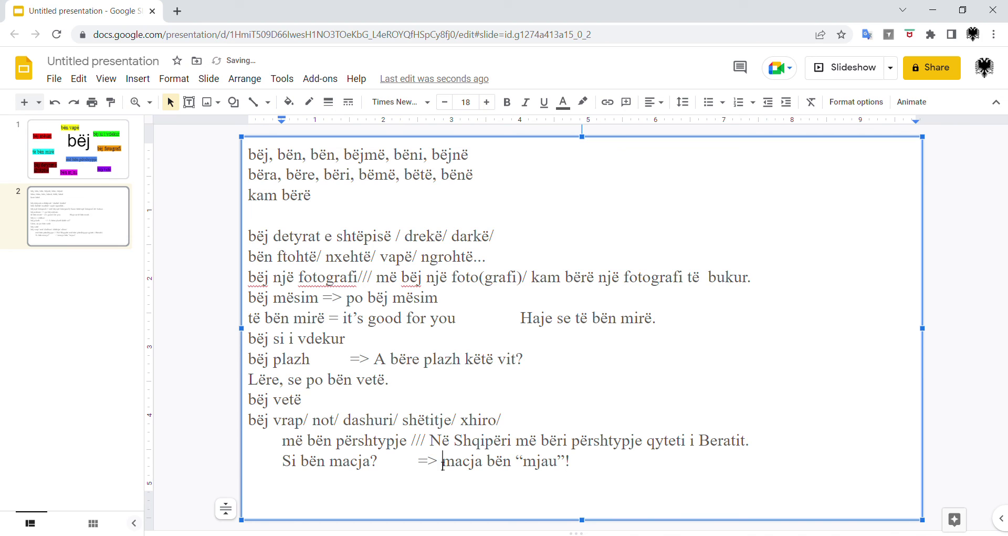
pyautogui.click(292, 462)
pyautogui.press('BackSpace')
pyautogui.press('BackSpace')
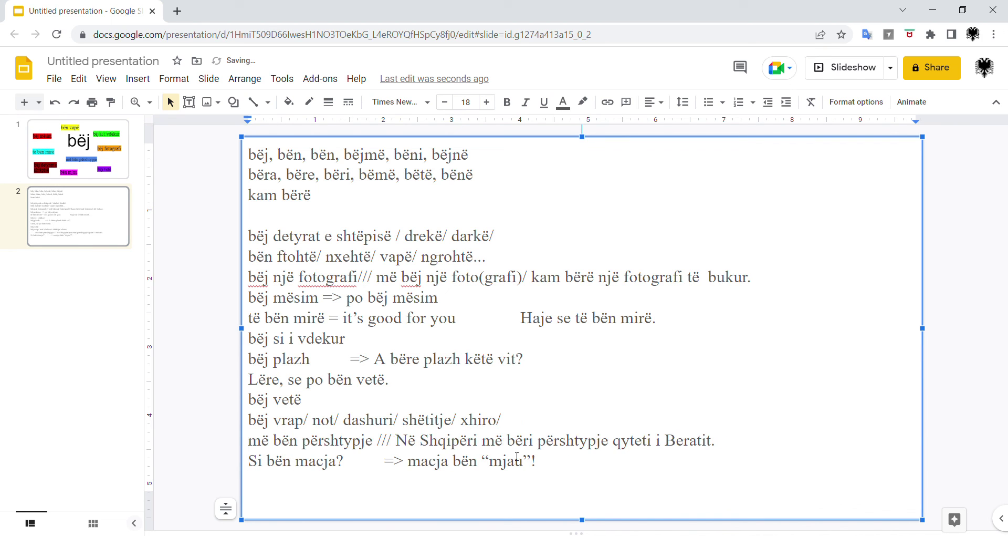
# Add a new line 'Pse bën kështu?' followed by a tab and 'Mos bëj kështu!' under the mjau line.
pyautogui.click(546, 459)
pyautogui.press('Return')
pyautogui.write('Pse bën kvshtu')
pyautogui.press('BackSpace')
pyautogui.press('BackSpace')
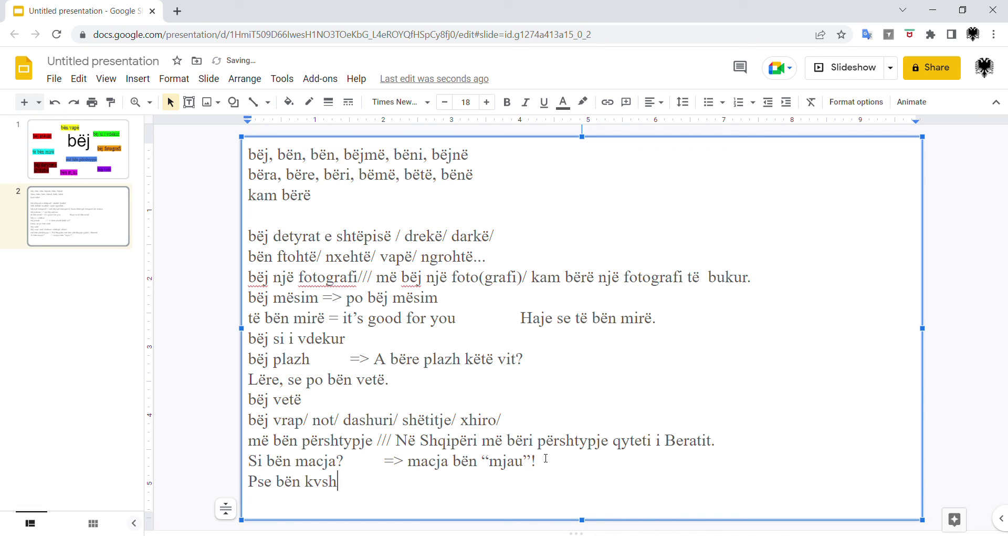
pyautogui.press('BackSpace')
pyautogui.press('BackSpace')
pyautogui.press('BackSpace')
pyautogui.write('ështu?')
pyautogui.press('Tab')
pyautogui.press('Tab')
pyautogui.write('Mos')
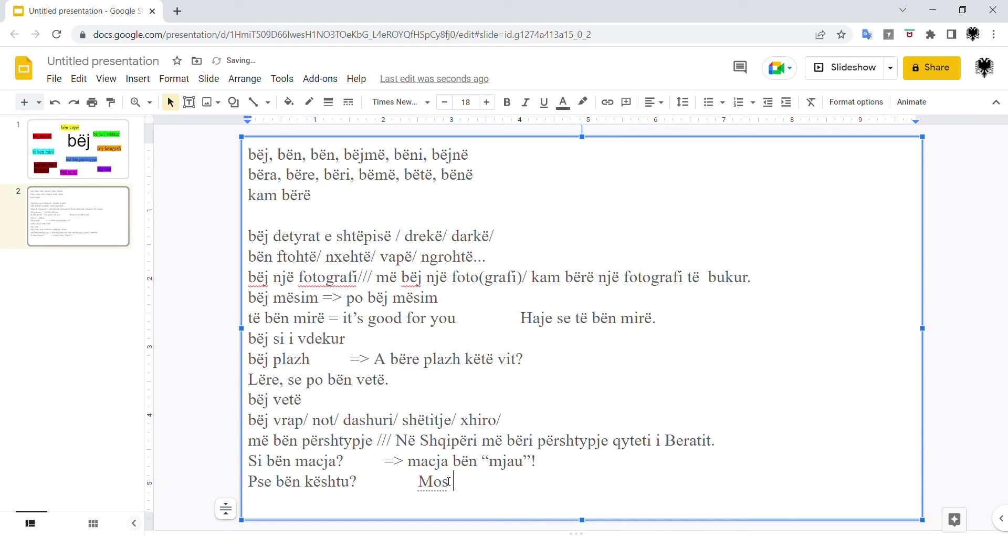
pyautogui.write(' bëj kështu!')
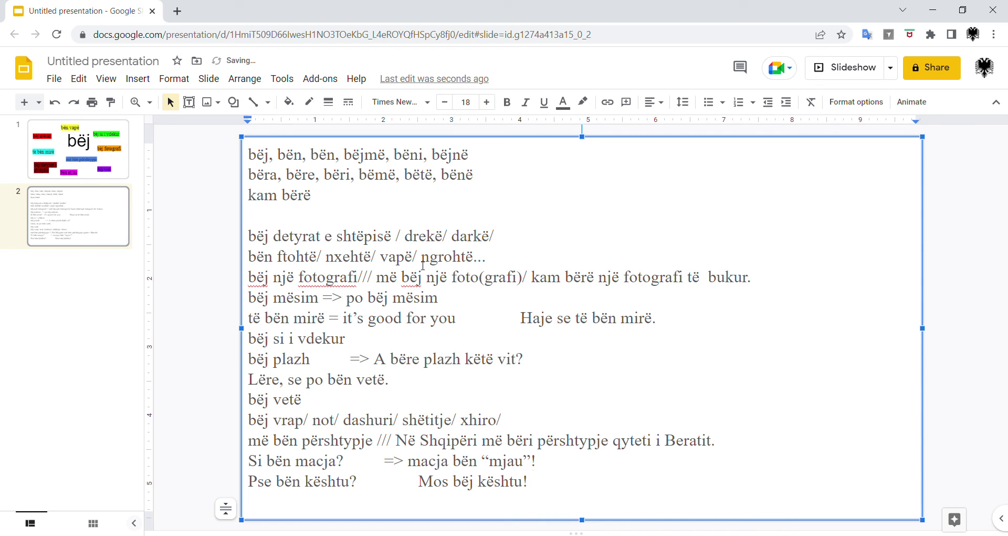
pyautogui.click(373, 257)
# Look over the conjugation lines and example phrases, then delete the blank last line of the notes.
pyautogui.moveTo(315, 199); pyautogui.dragTo(221, 138)
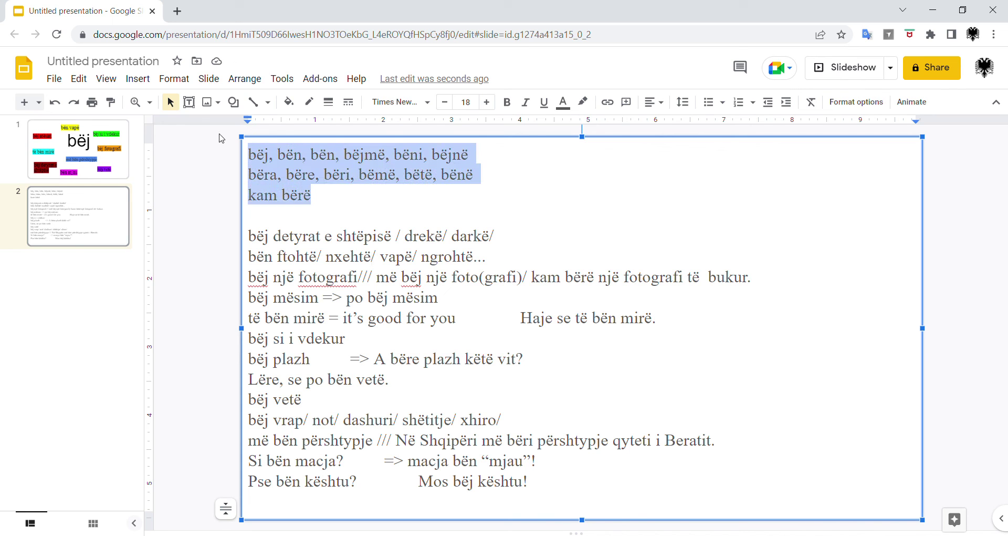
pyautogui.click(315, 199)
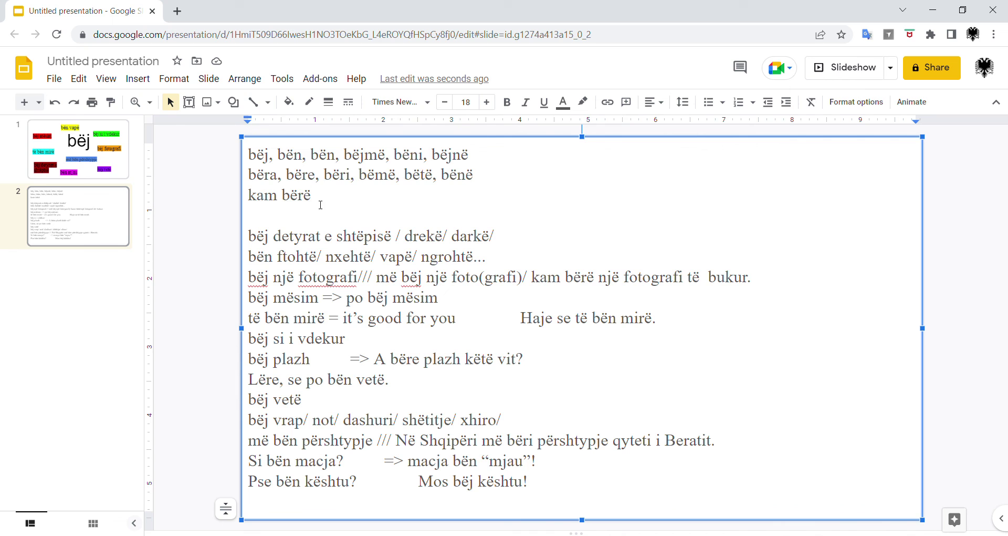
pyautogui.moveTo(315, 198); pyautogui.dragTo(232, 149)
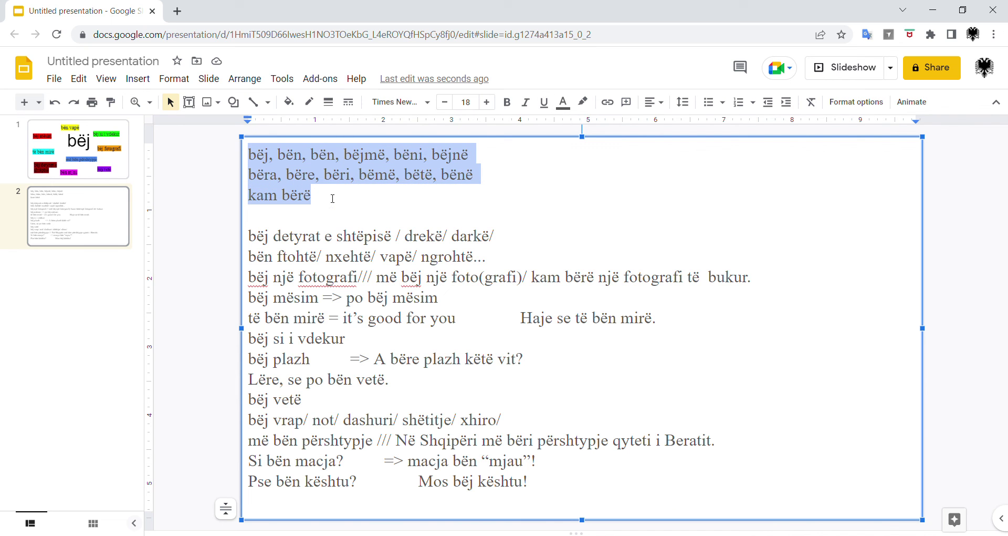
pyautogui.click(333, 199)
pyautogui.moveTo(259, 241); pyautogui.dragTo(588, 475)
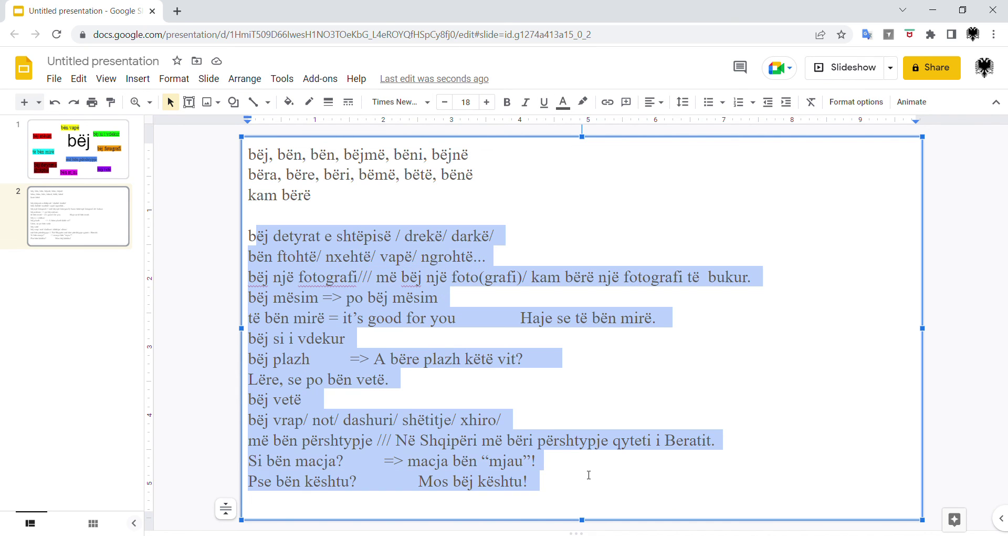
pyautogui.click(264, 235)
pyautogui.hotkey('shift', 'Left')
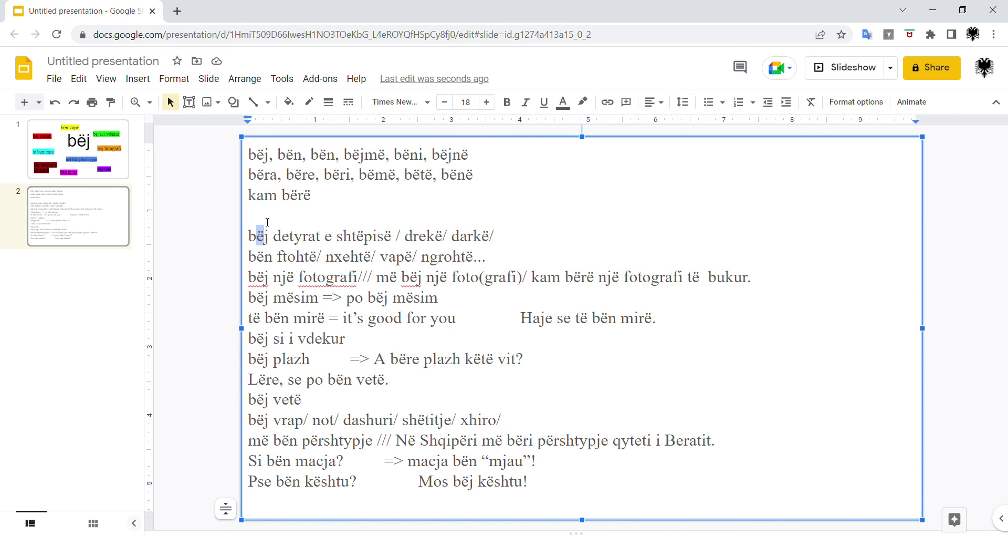
pyautogui.click(269, 219)
pyautogui.click(283, 501)
pyautogui.press('BackSpace')
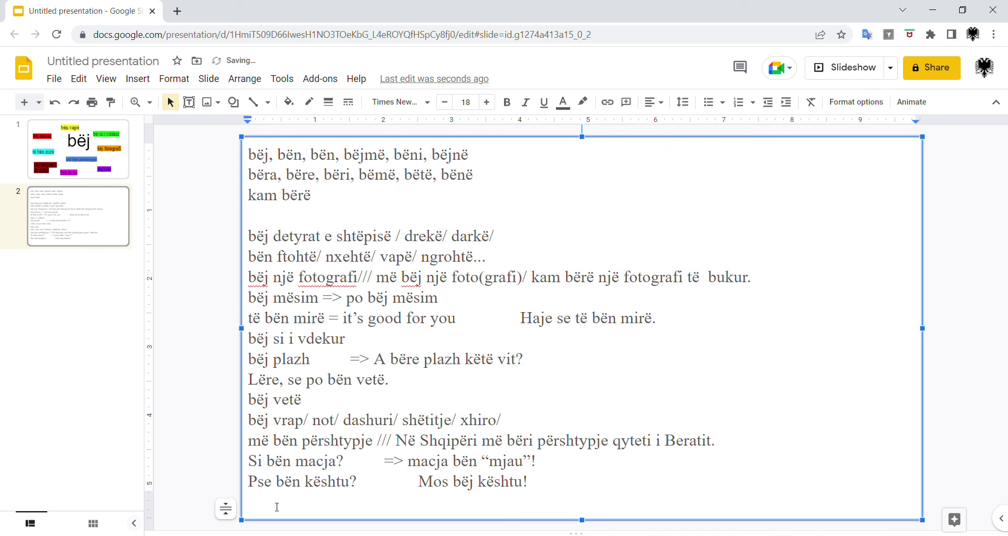